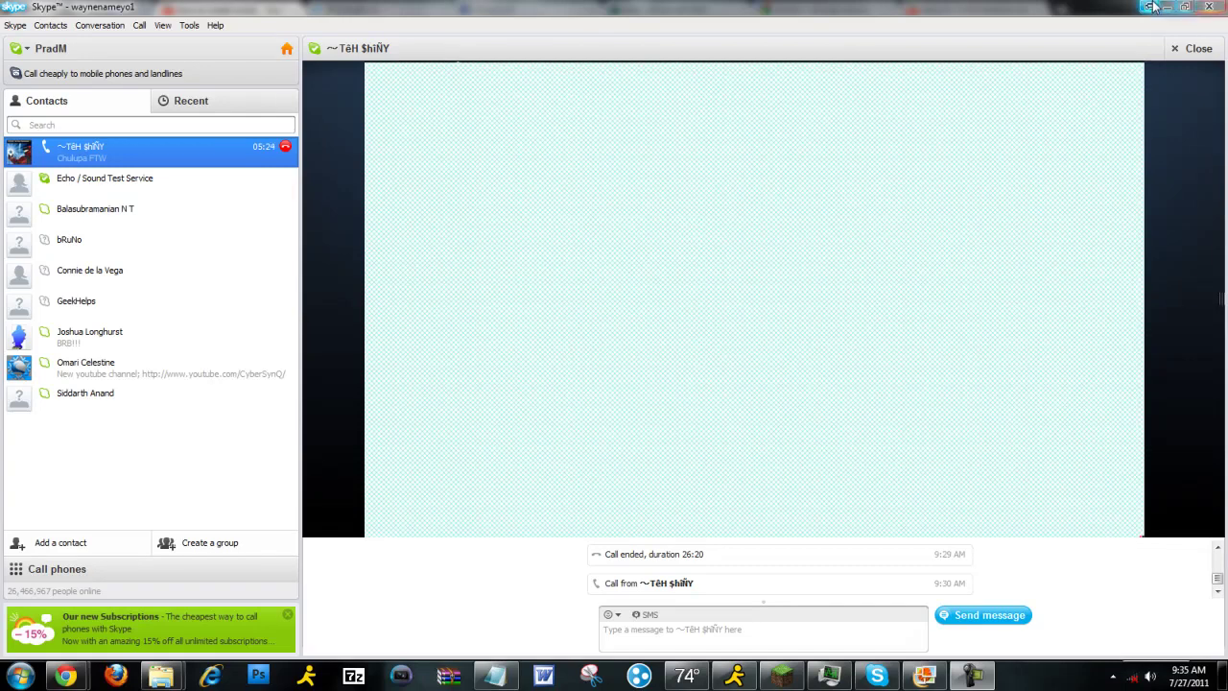
Hide Skype, play briefly, then pause Minecraft to save the level and switch to Chrome.
click(1171, 6)
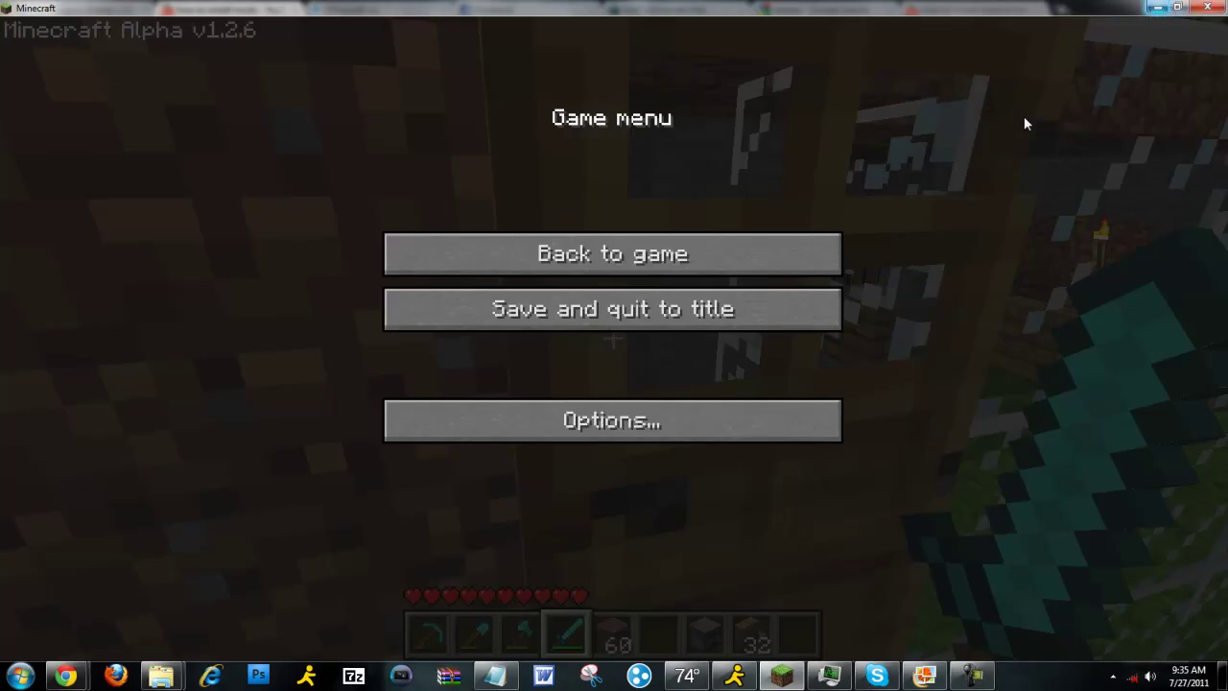
click(775, 273)
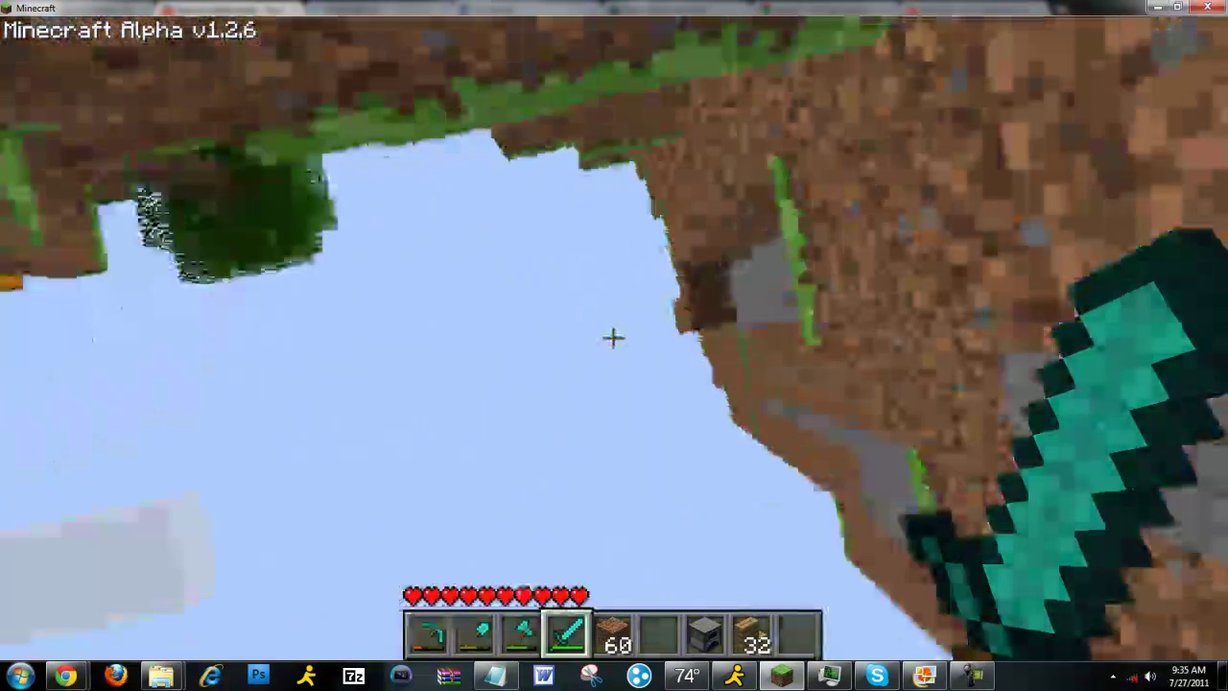
key(m)
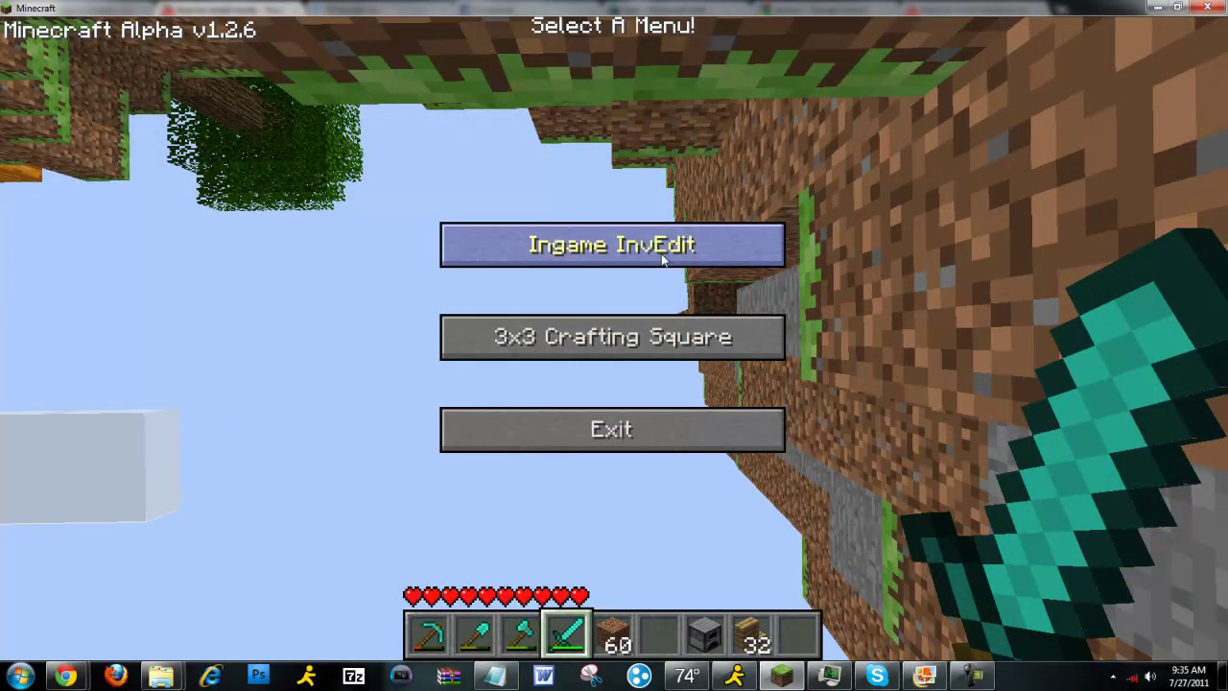
click(671, 251)
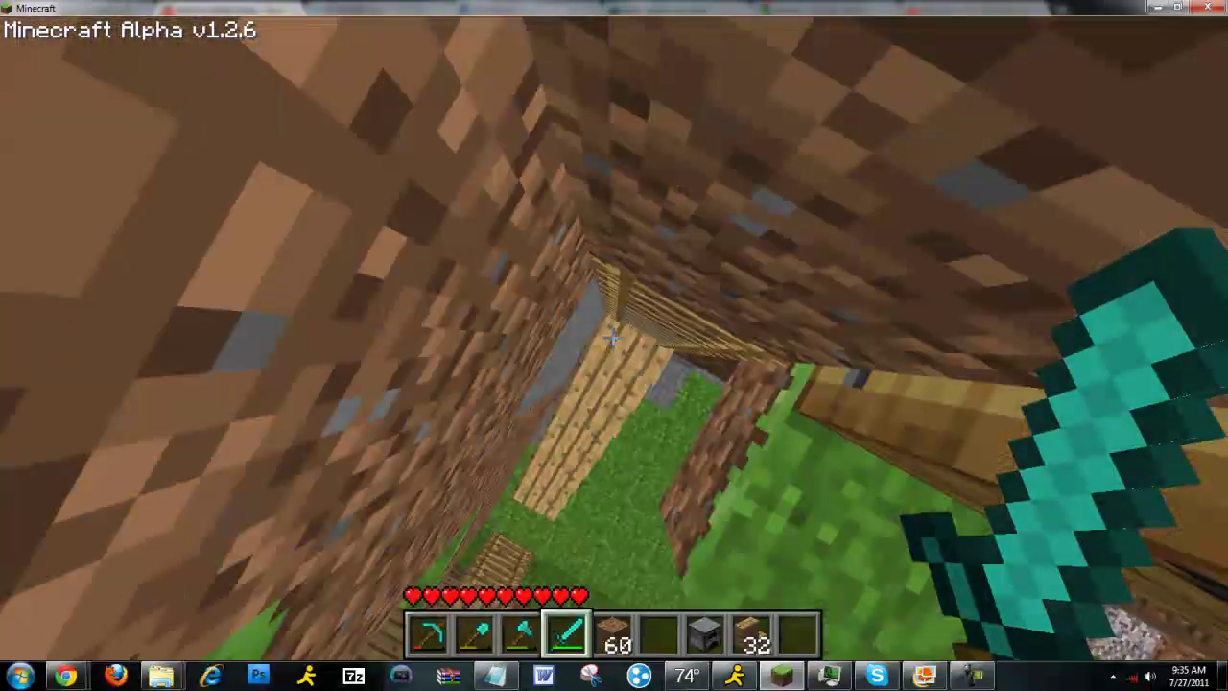
key(Escape)
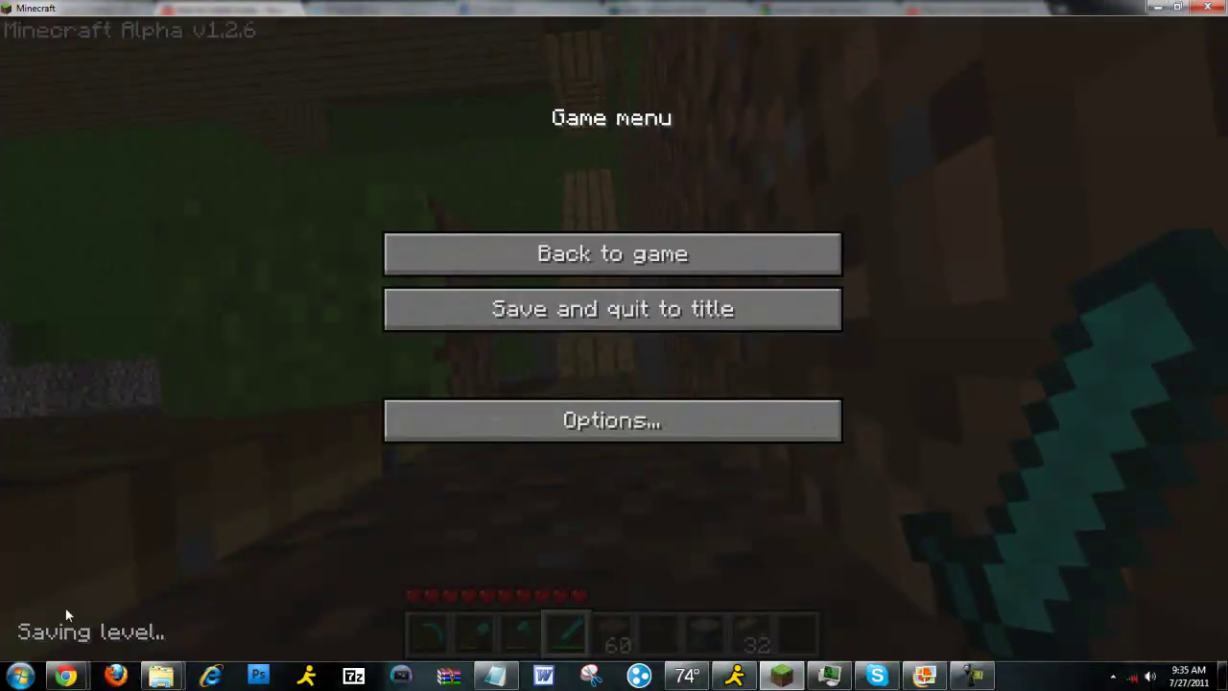
click(96, 565)
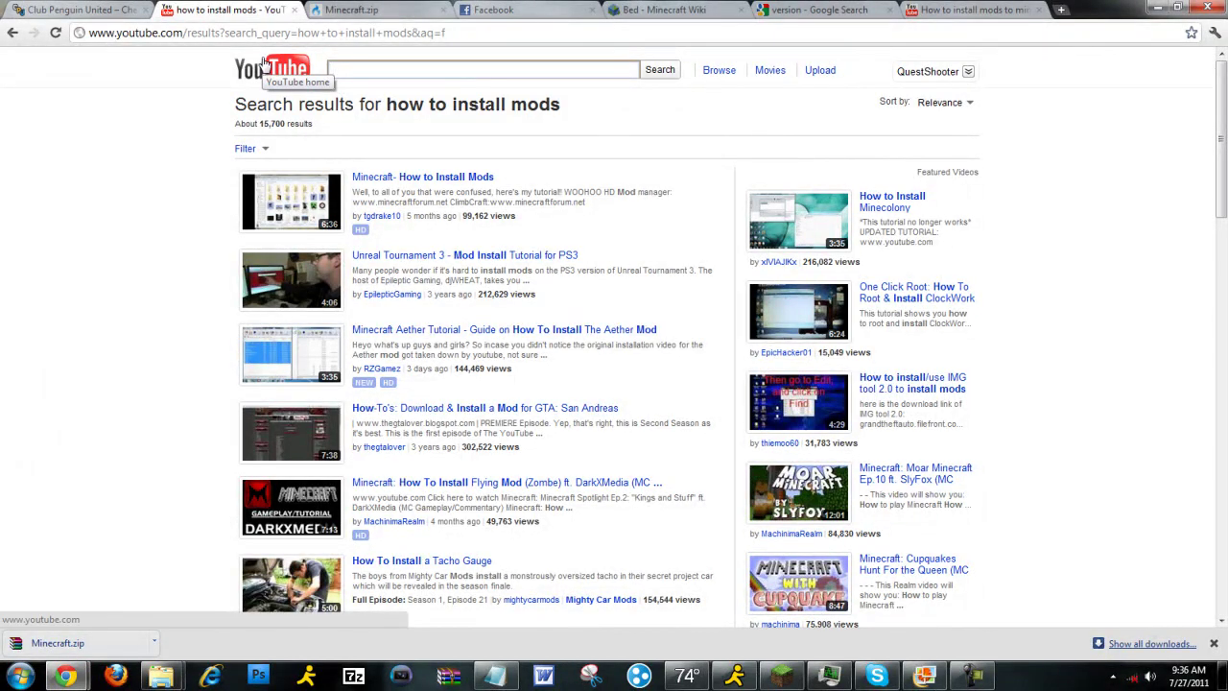
Show the Minecraft.zip MediaFire tab, close the .minecraft folder window, and bring up Start.
click(353, 8)
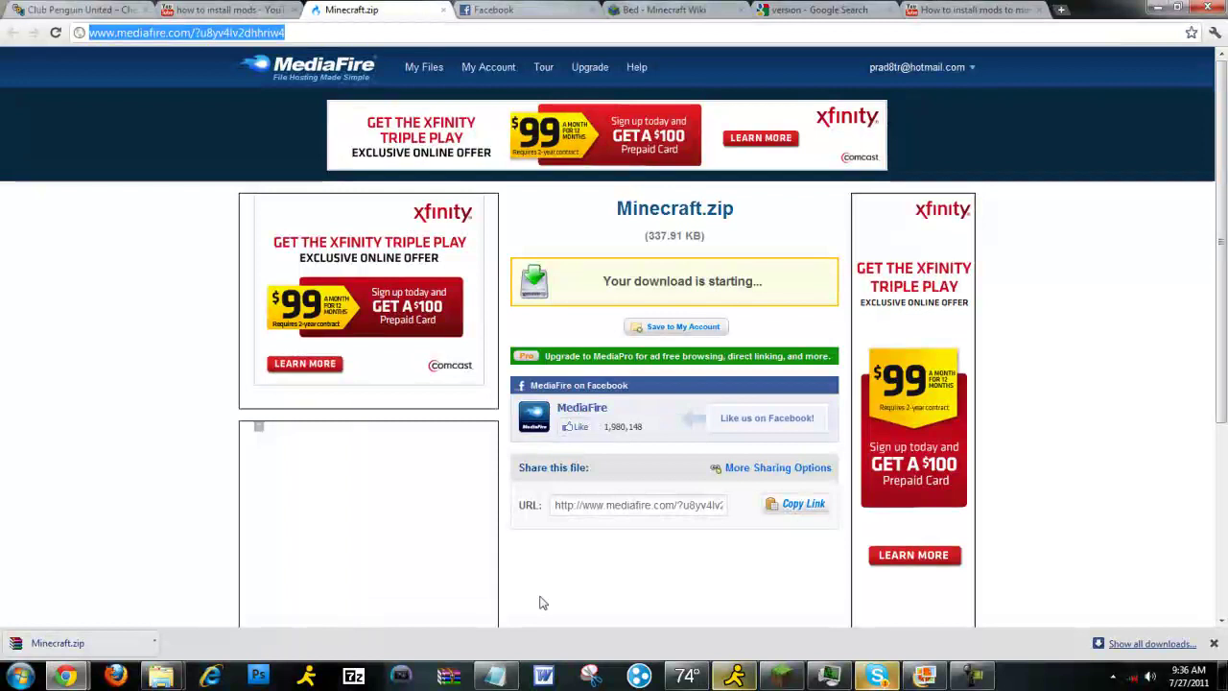
click(161, 676)
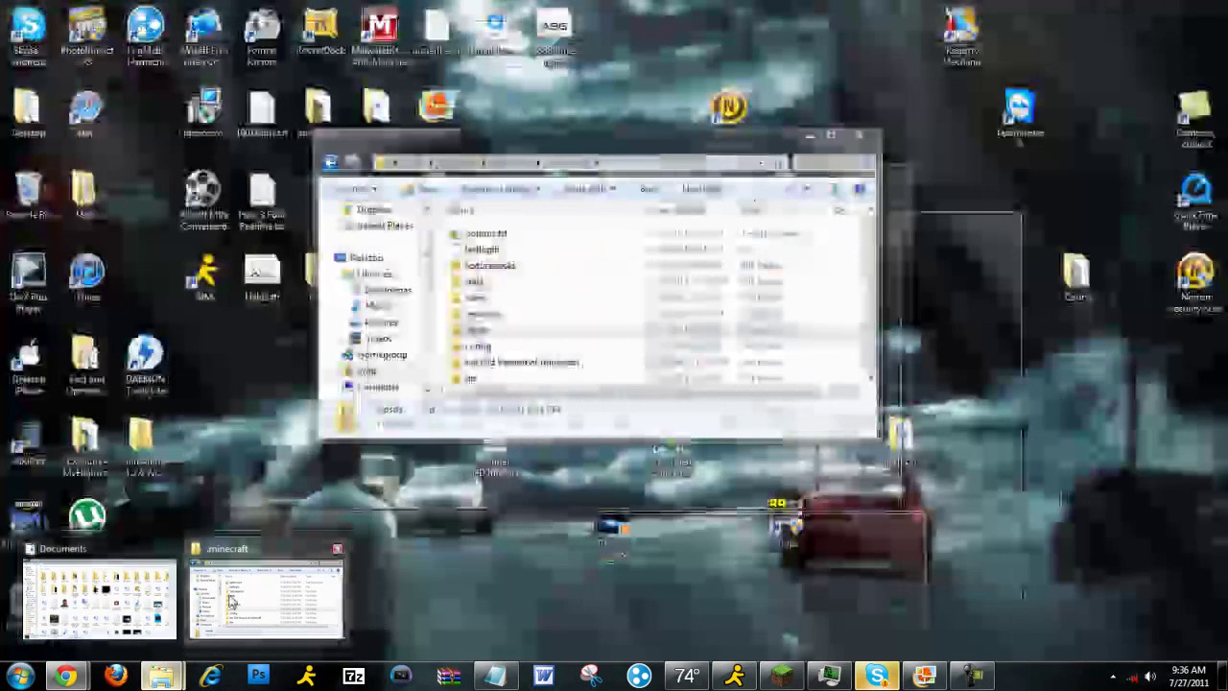
click(230, 602)
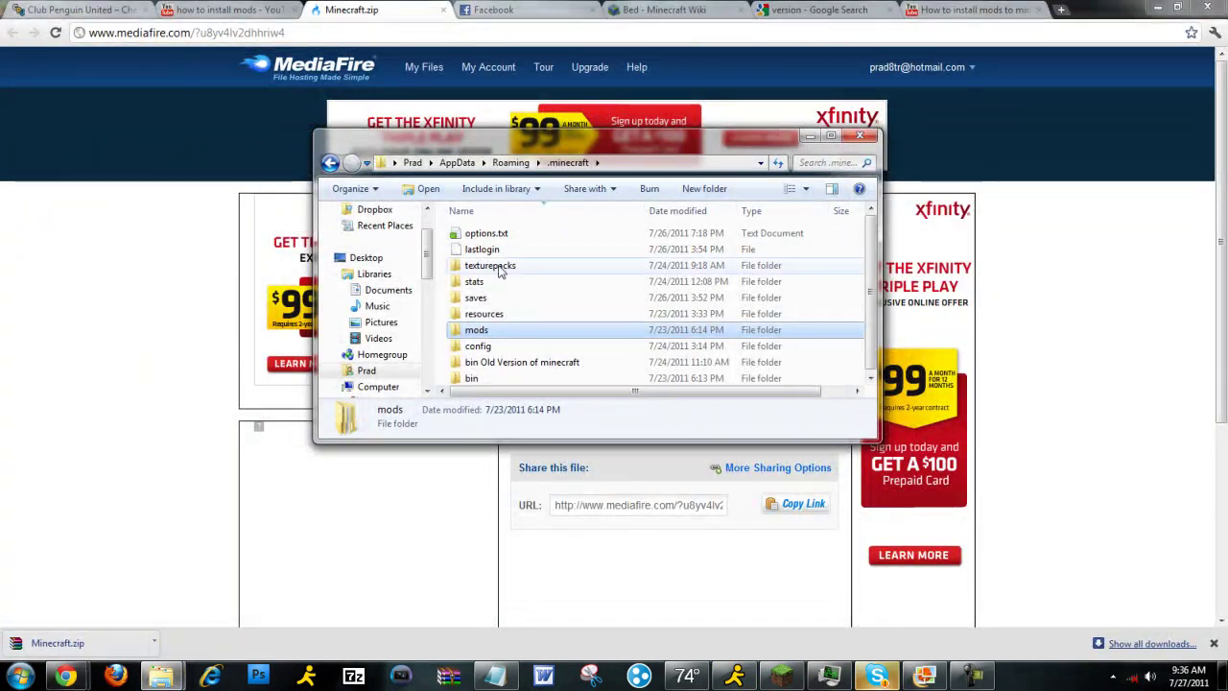
click(859, 135)
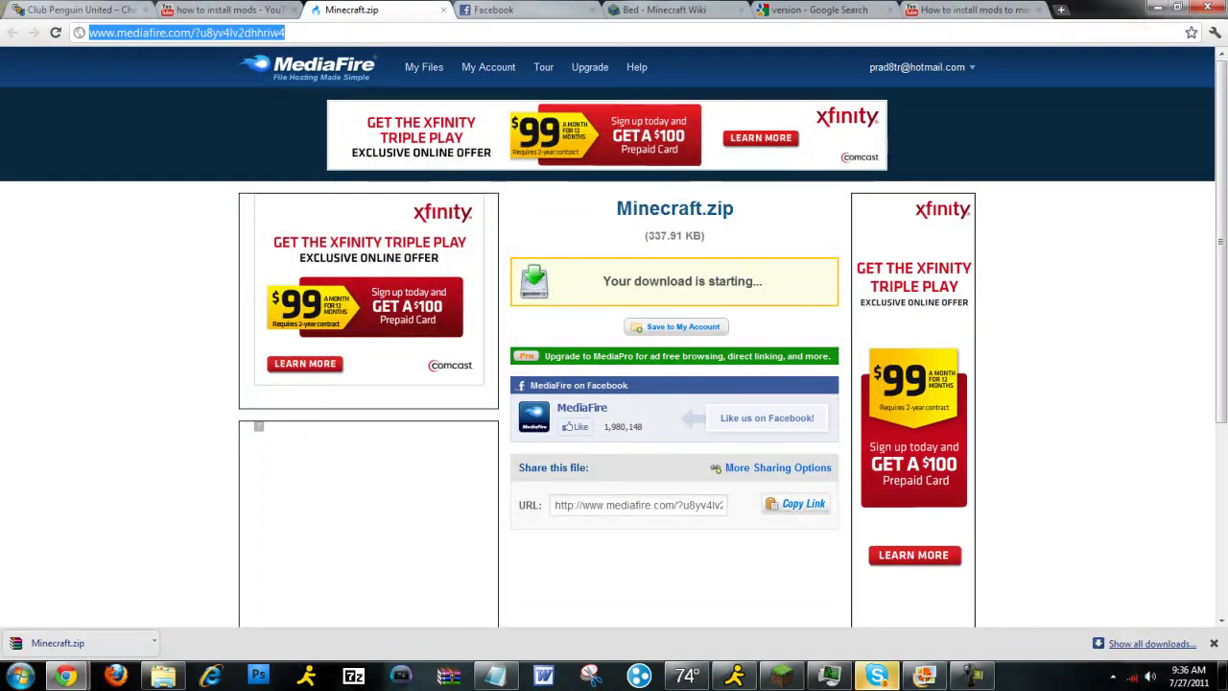
click(21, 676)
Search %appdata% from the Start menu to open the Roaming folder.
text(%appdata%$)
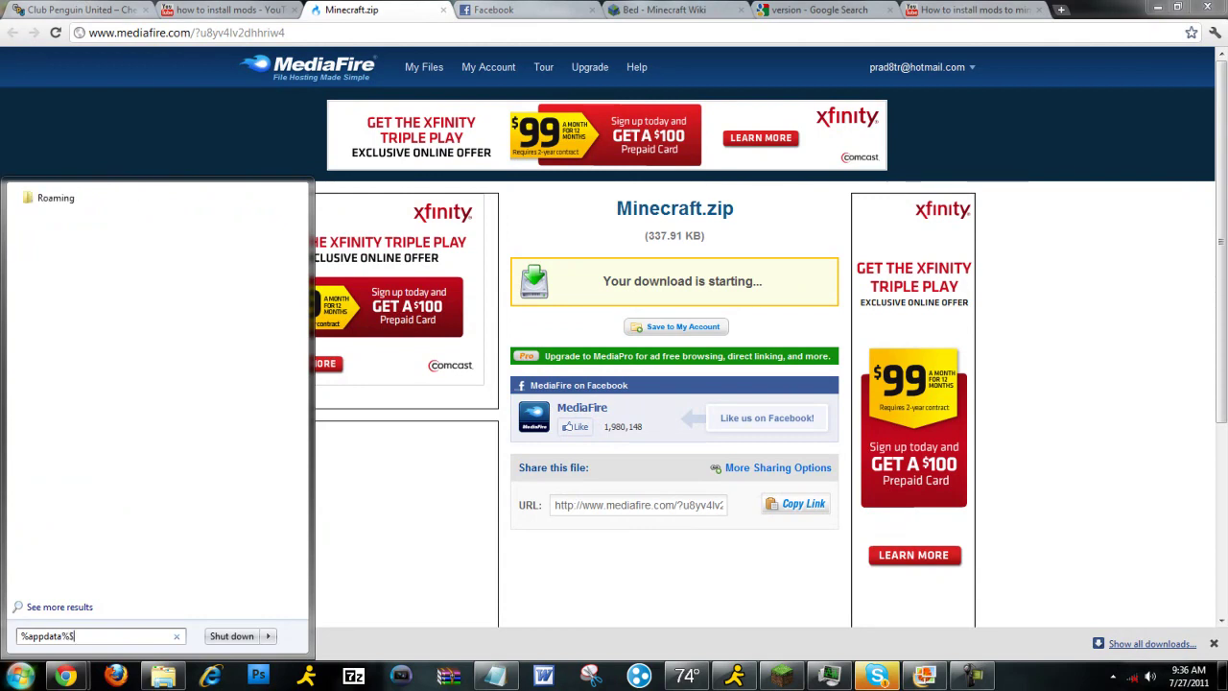
text(%)
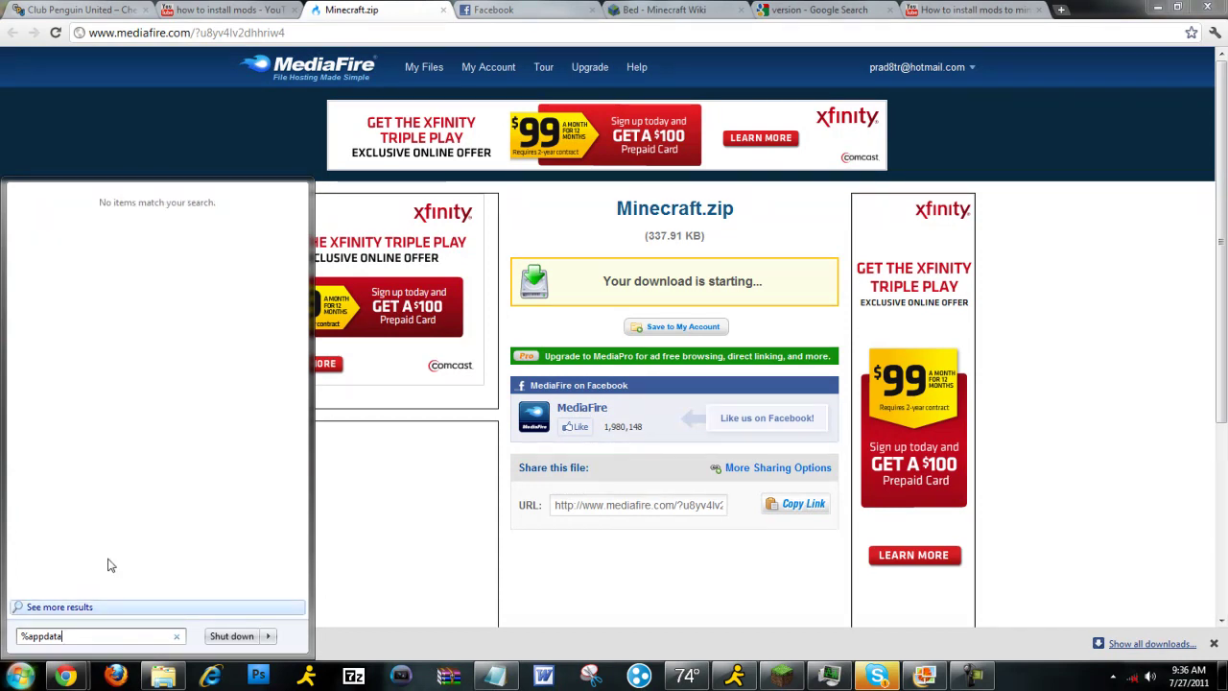
key(Return)
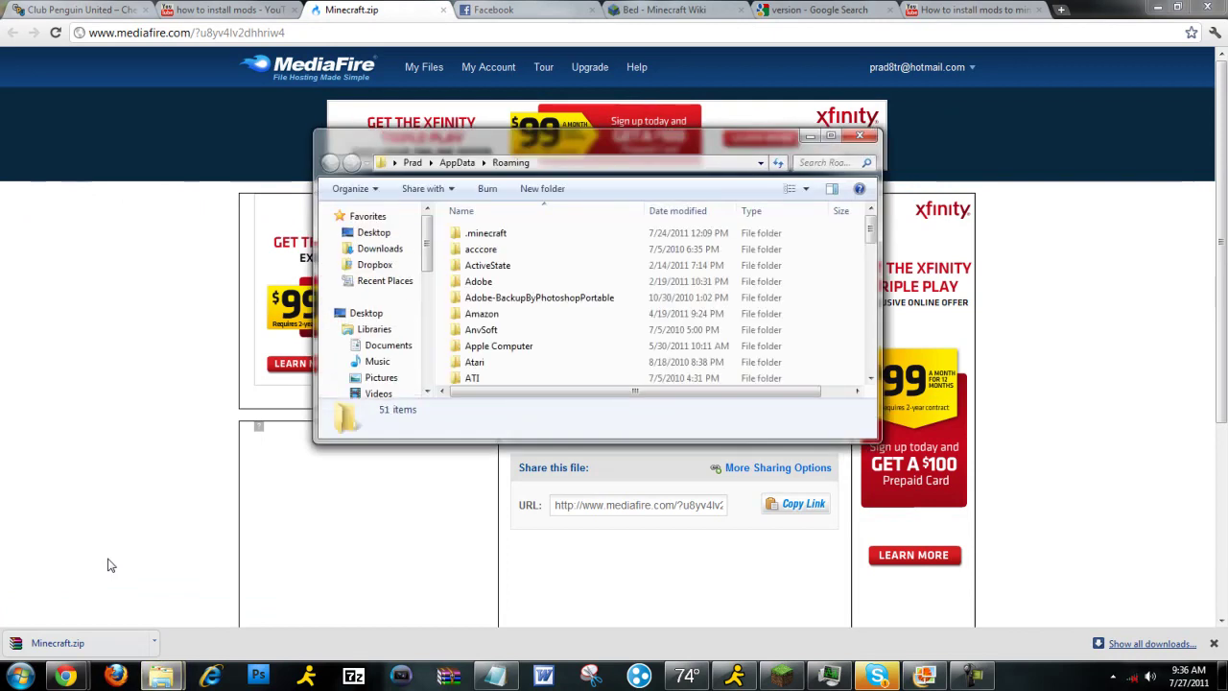
Open .minecraft and select its bin and 'bin Old Version of minecraft' folders.
click(505, 239)
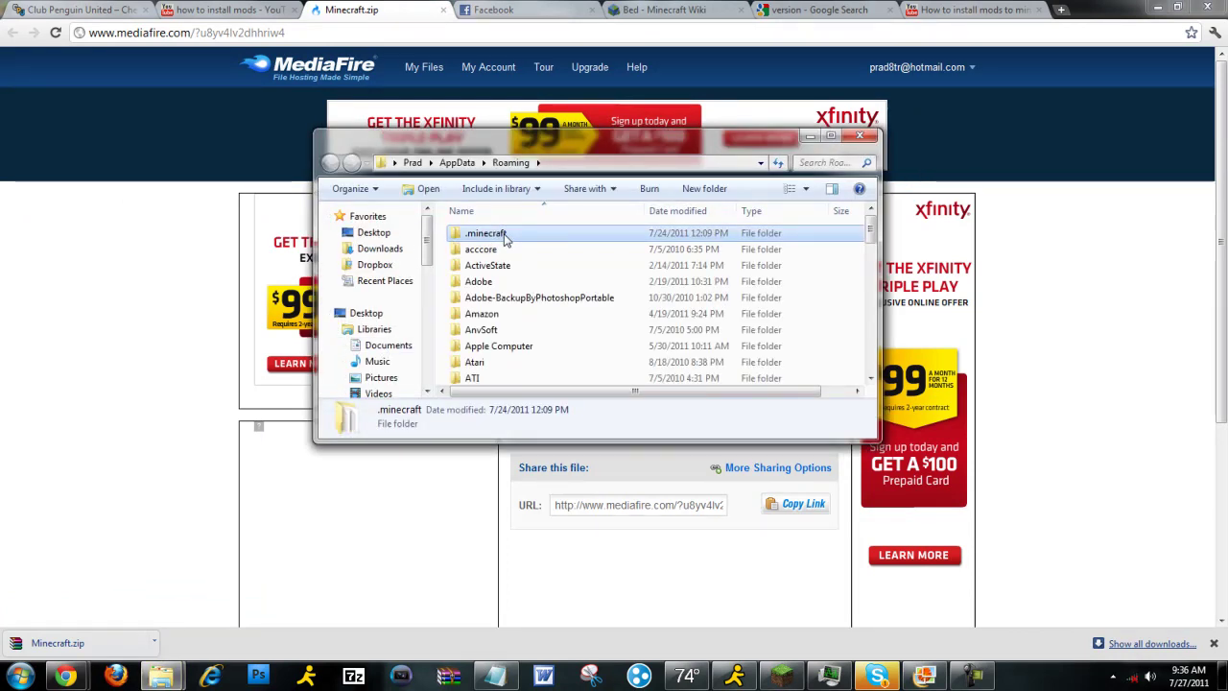
double_click(505, 239)
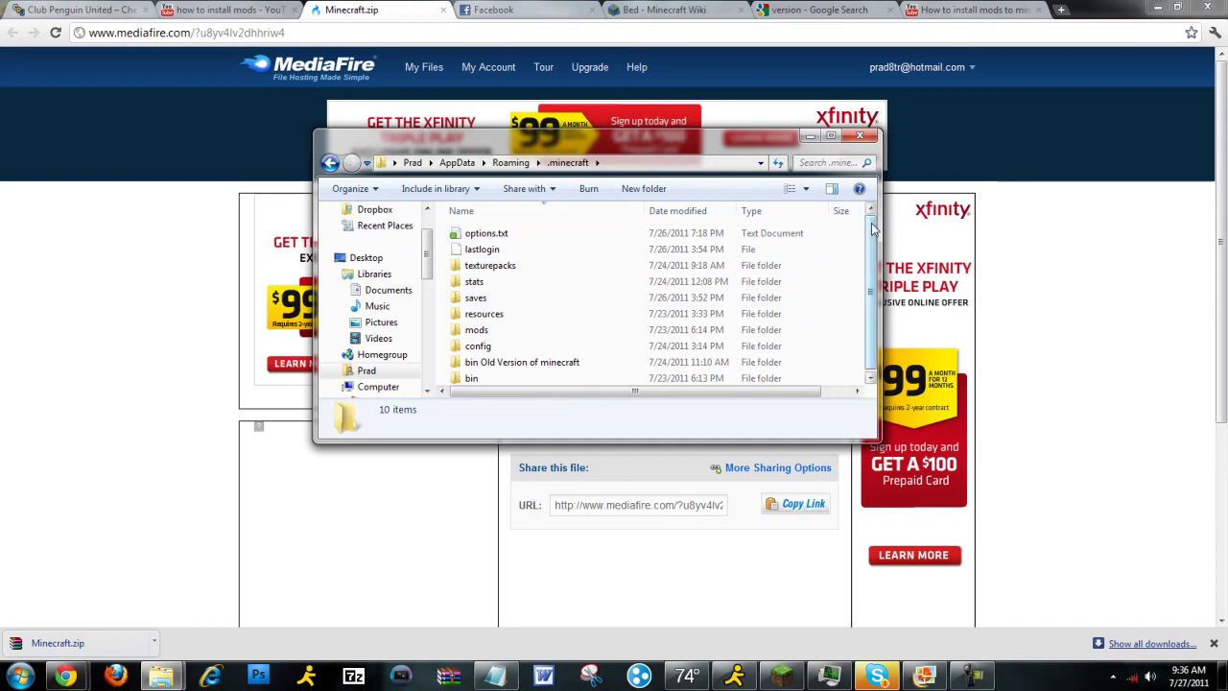
drag(873, 229, 873, 234)
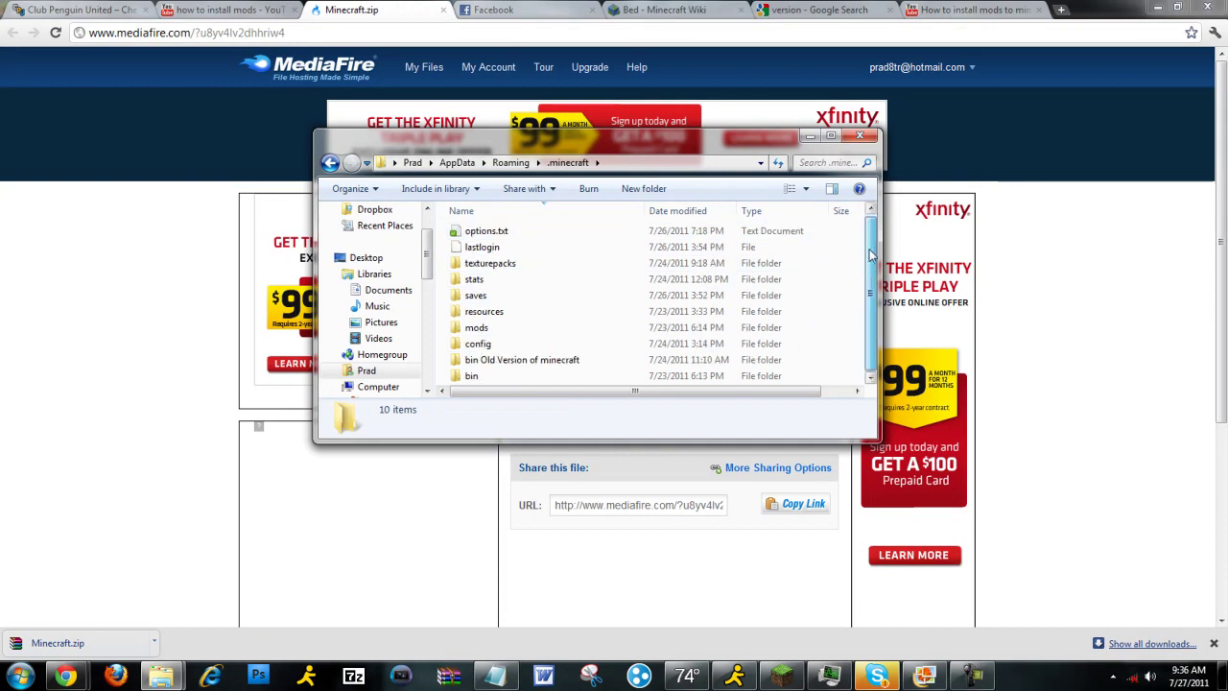
click(530, 376)
ctrl+click(522, 362)
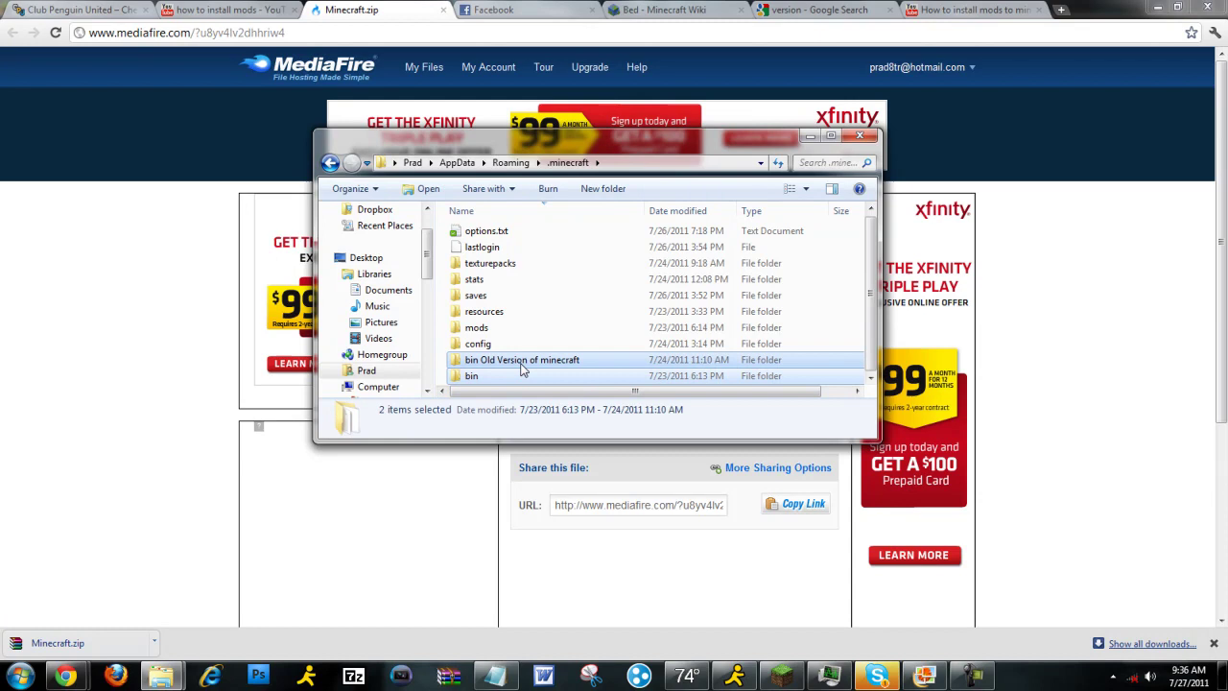
mouse_move(522, 372)
mouse_down()
mouse_move(572, 376)
mouse_move(478, 376)
mouse_up()
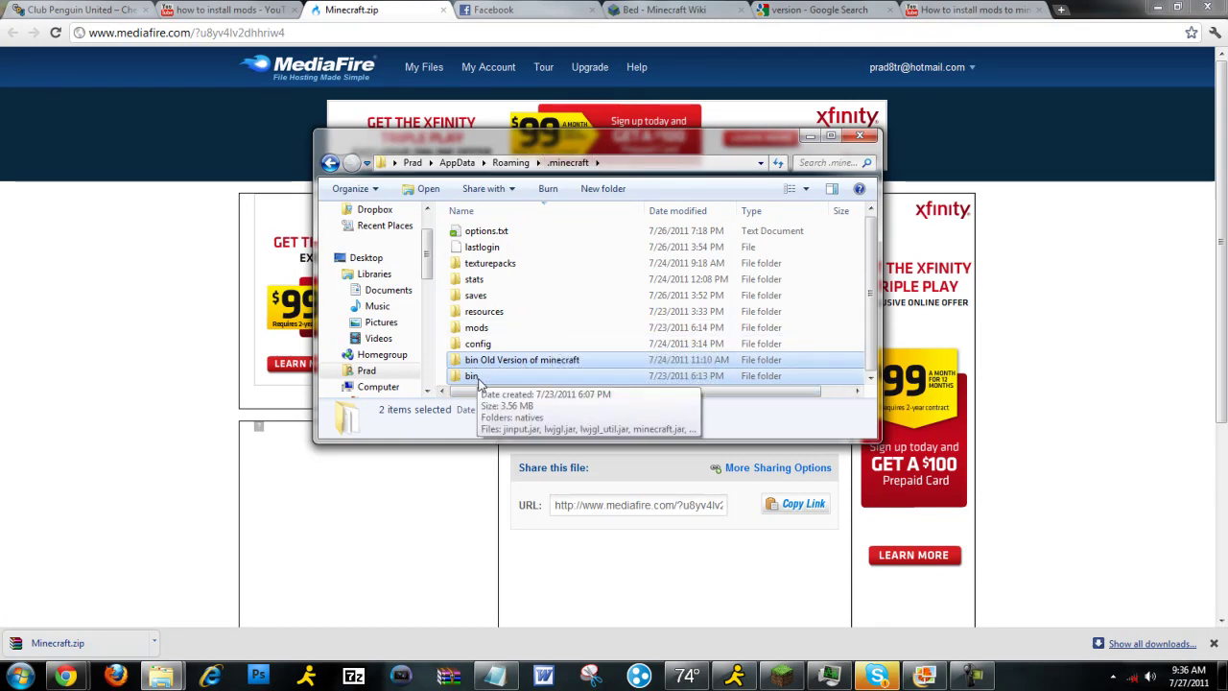
click(478, 296)
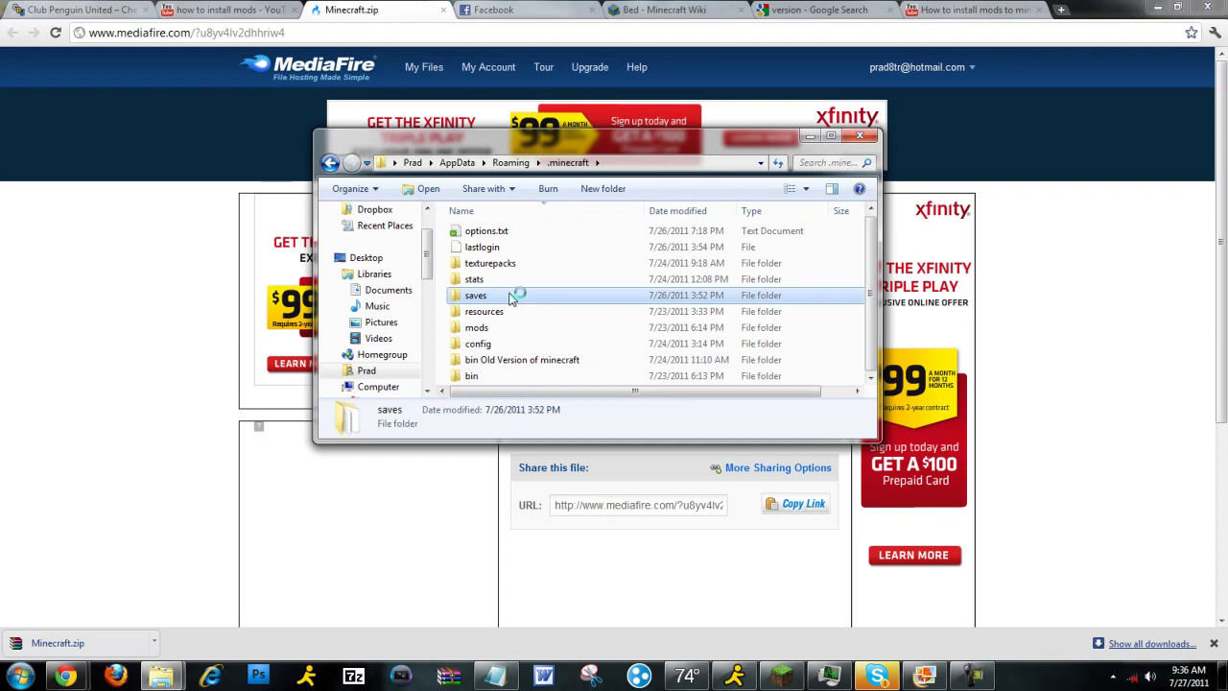
click(554, 376)
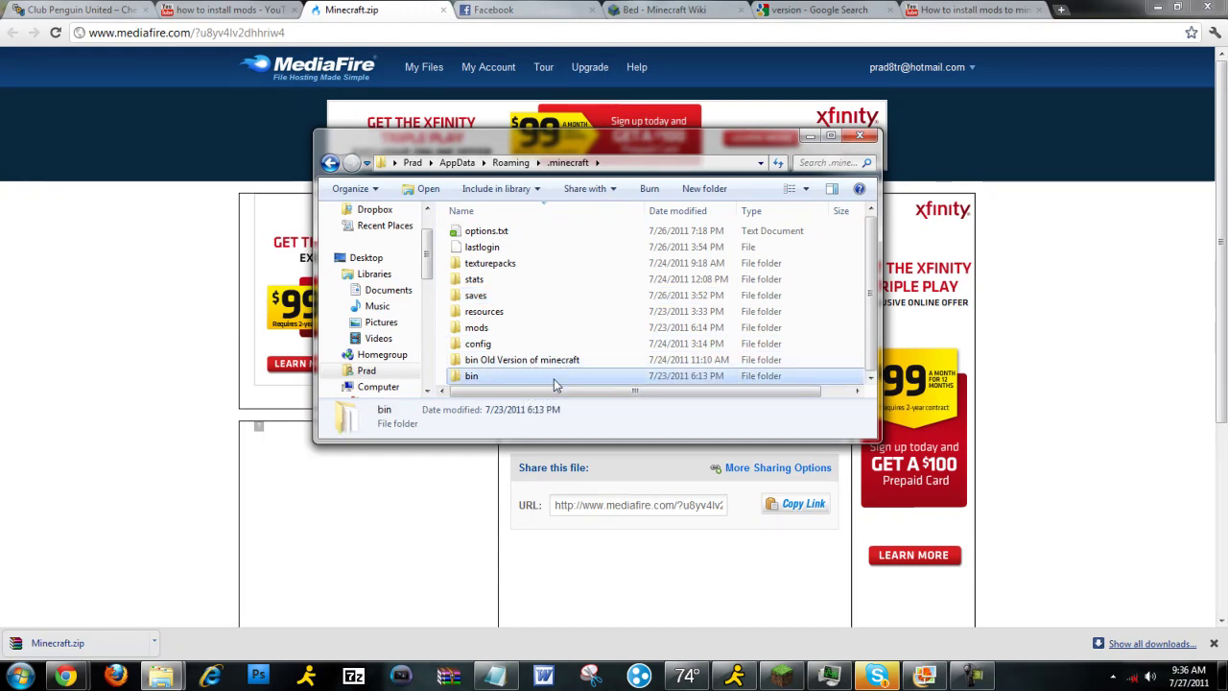
Dismiss the bin folder's context menu and go to the empty Documents 'minecraft test' folder.
right_click(555, 380)
mouse_move(600, 383)
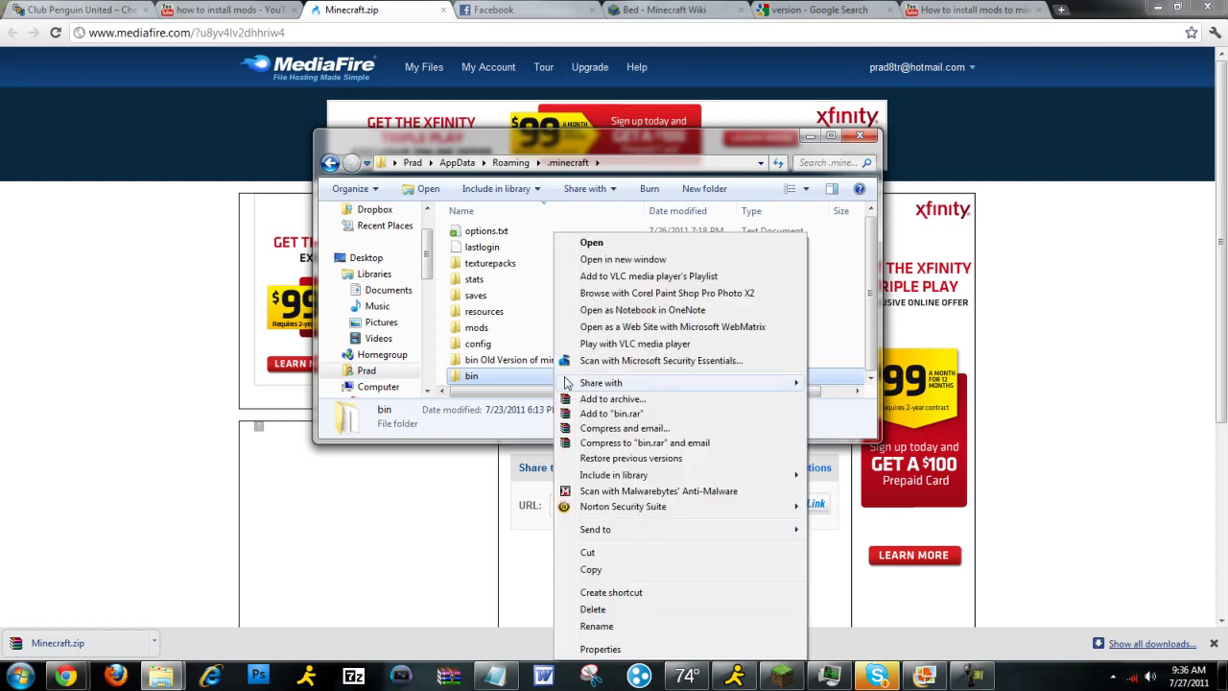
click(516, 437)
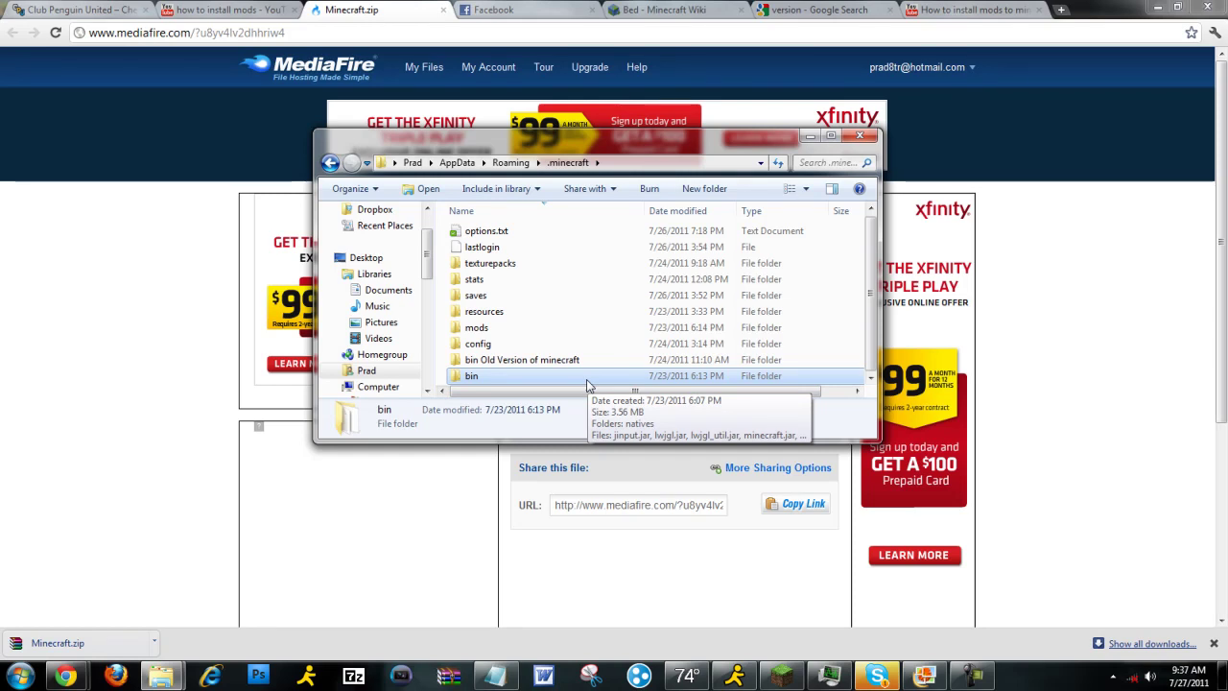
click(973, 675)
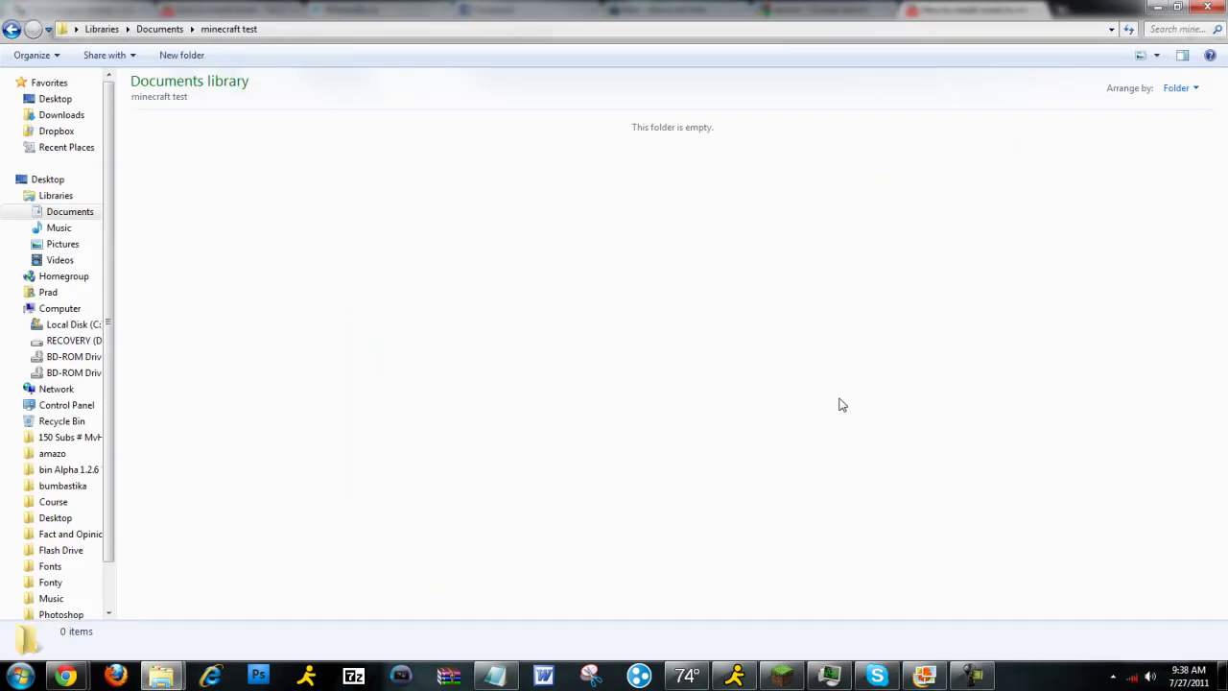
Create a blank 'New Bitmap Image.bmp' file in the minecraft test folder.
right_click(840, 398)
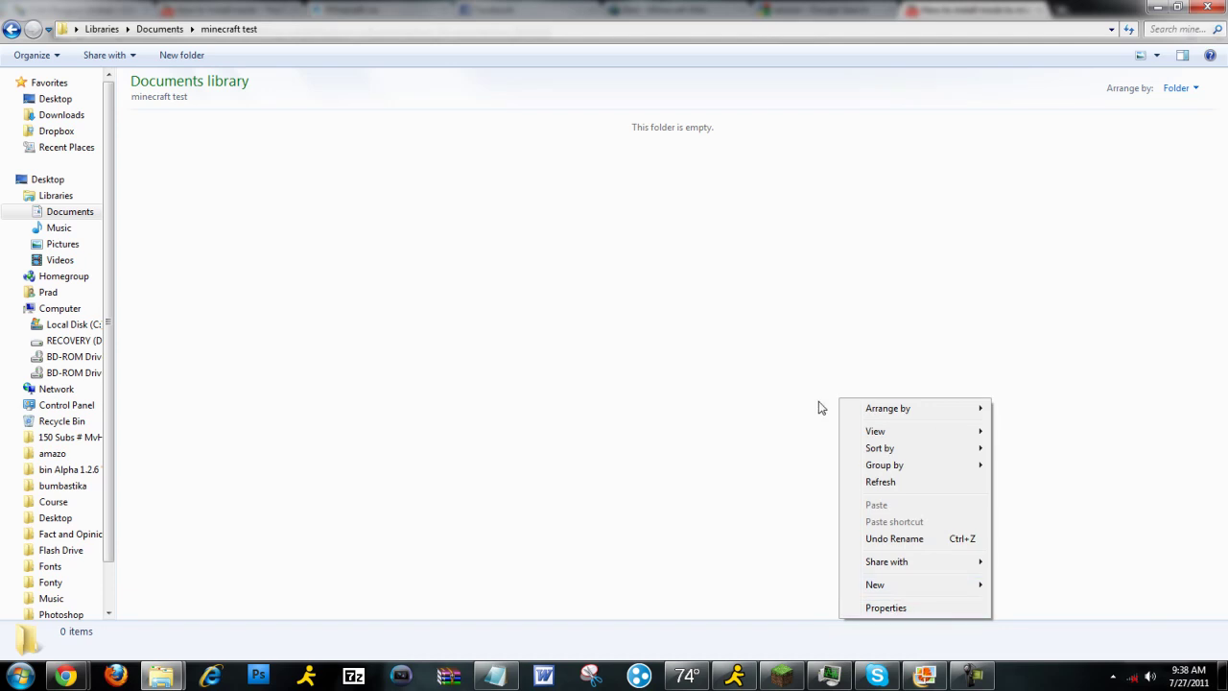
mouse_move(875, 584)
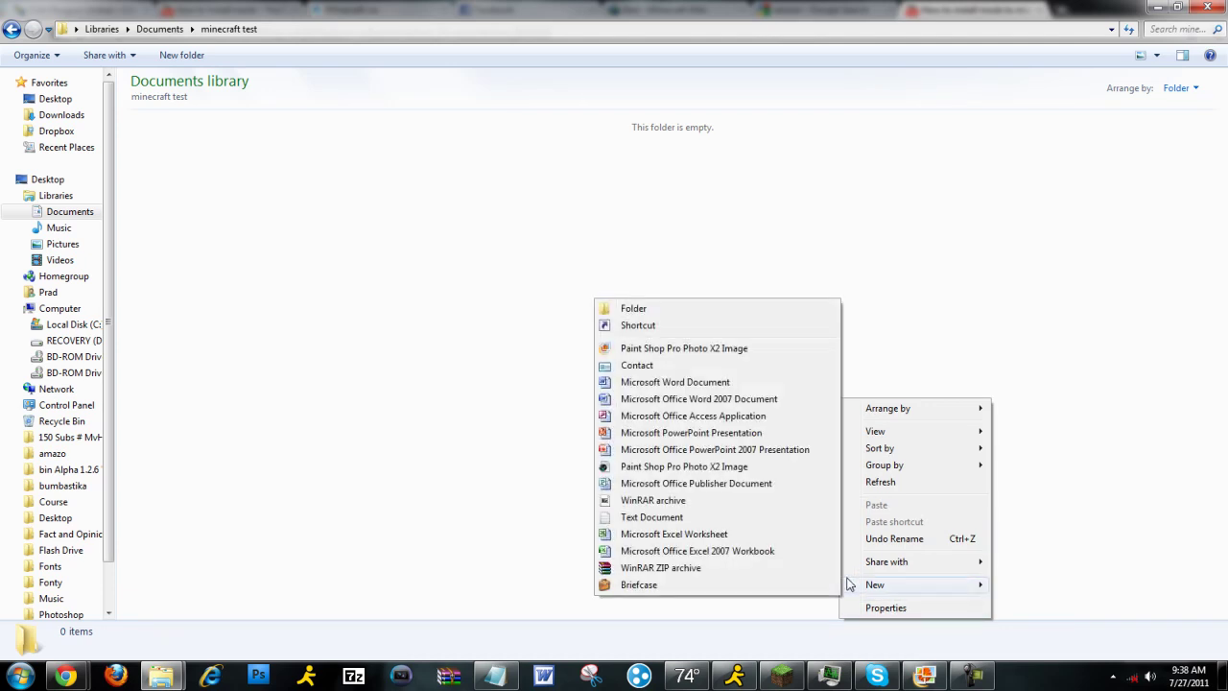
click(685, 350)
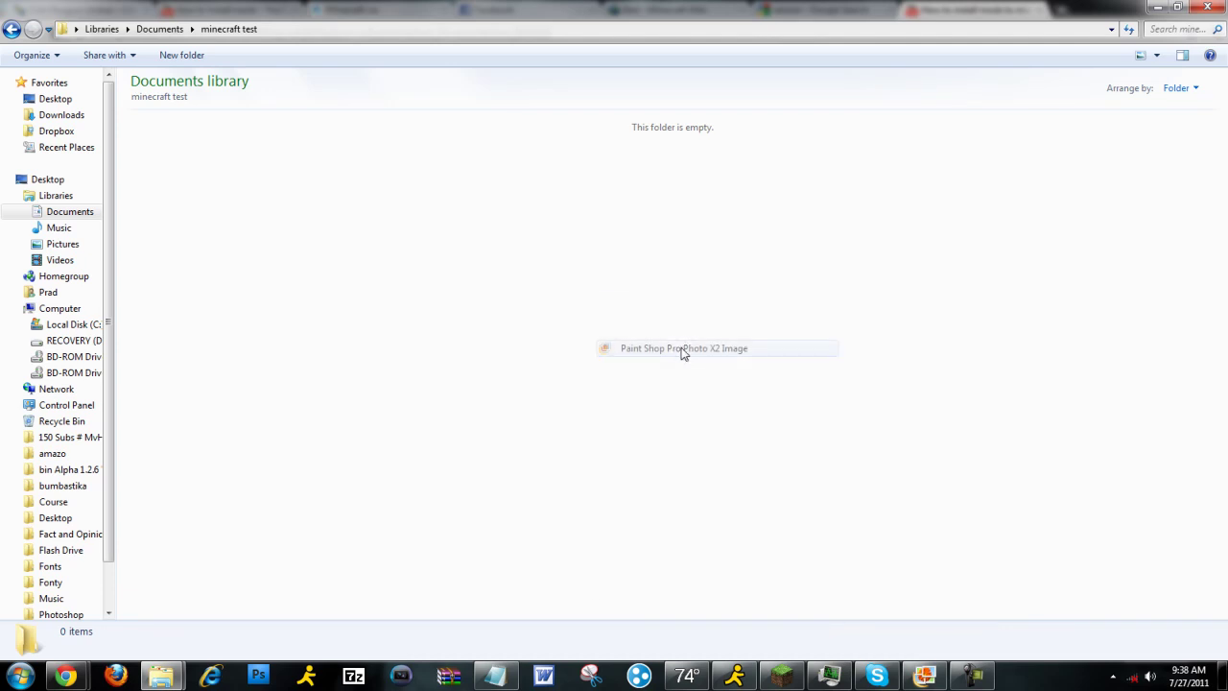
right_click(812, 464)
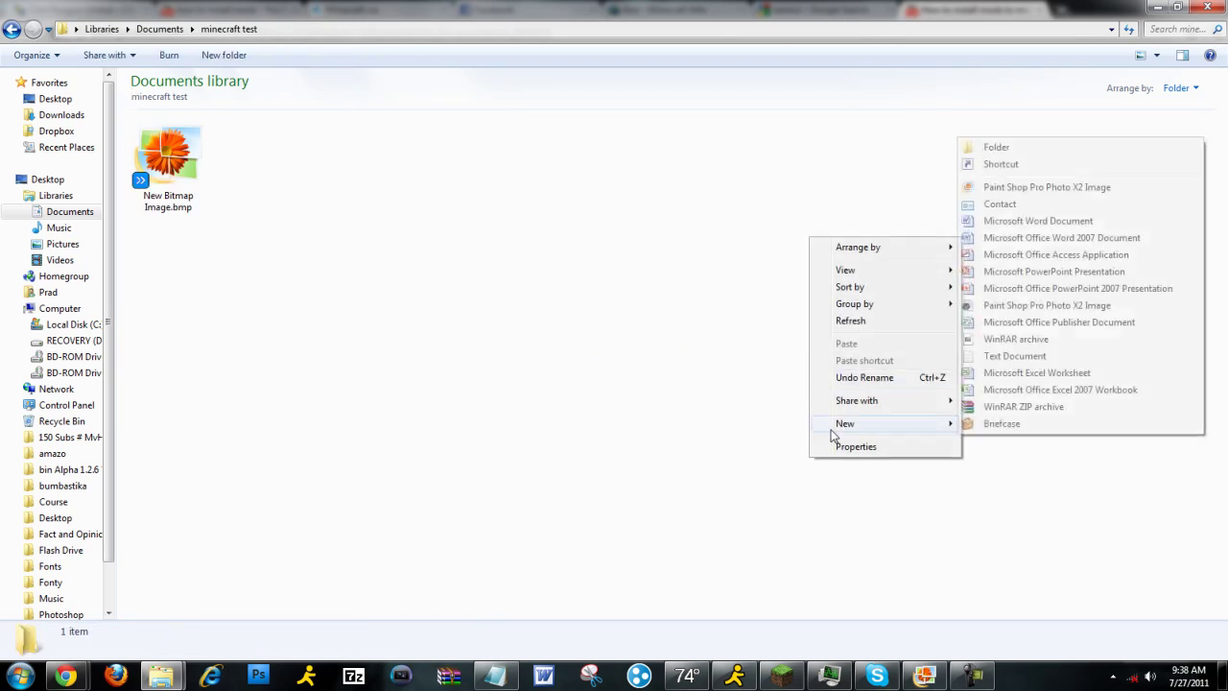
mouse_move(845, 423)
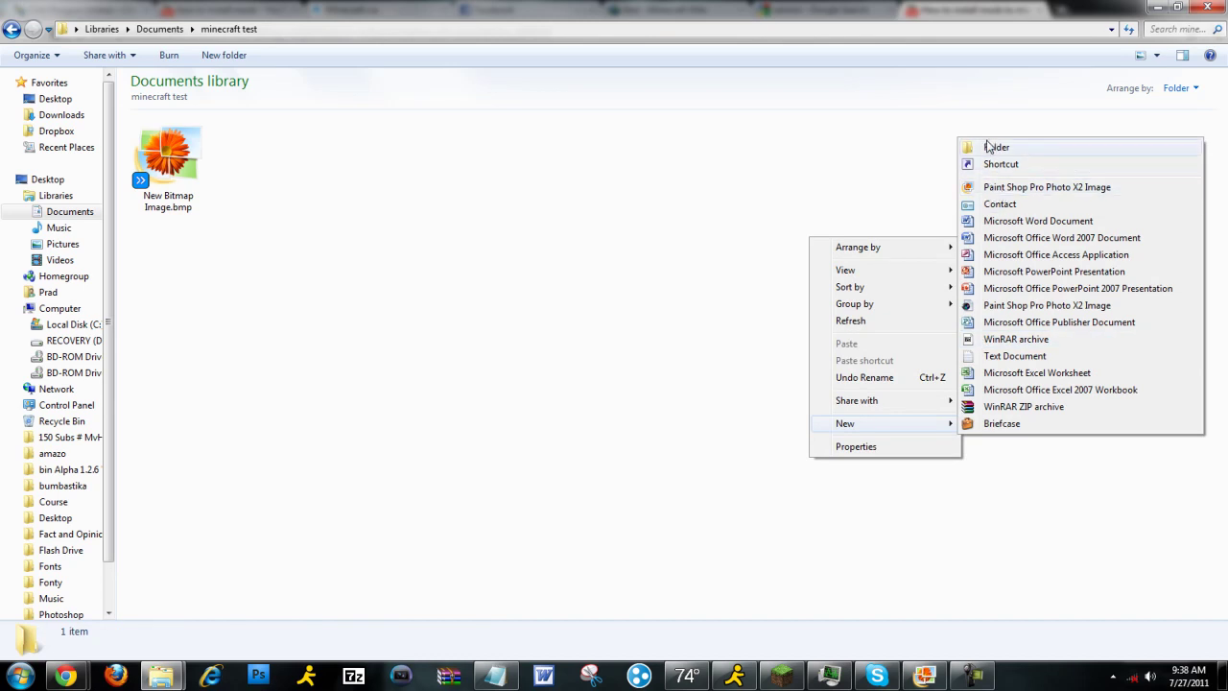
Create a practice folder named bin in minecraft test, then return to the .minecraft window.
click(990, 146)
text(bin)
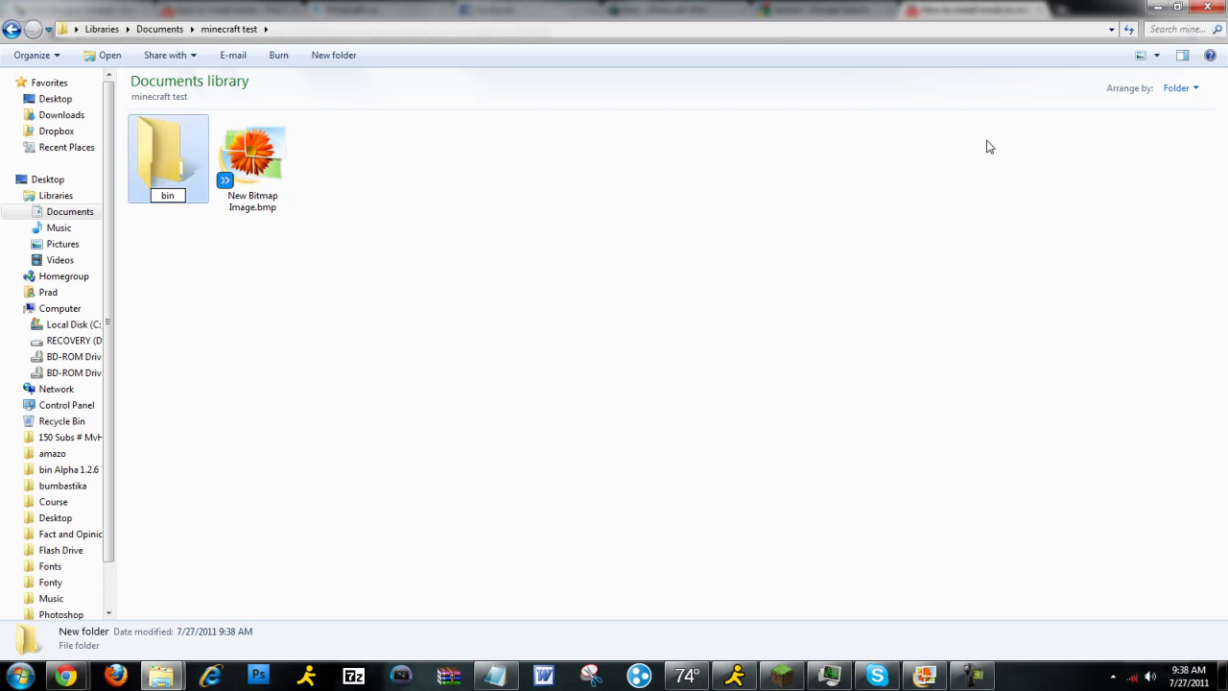
click(880, 186)
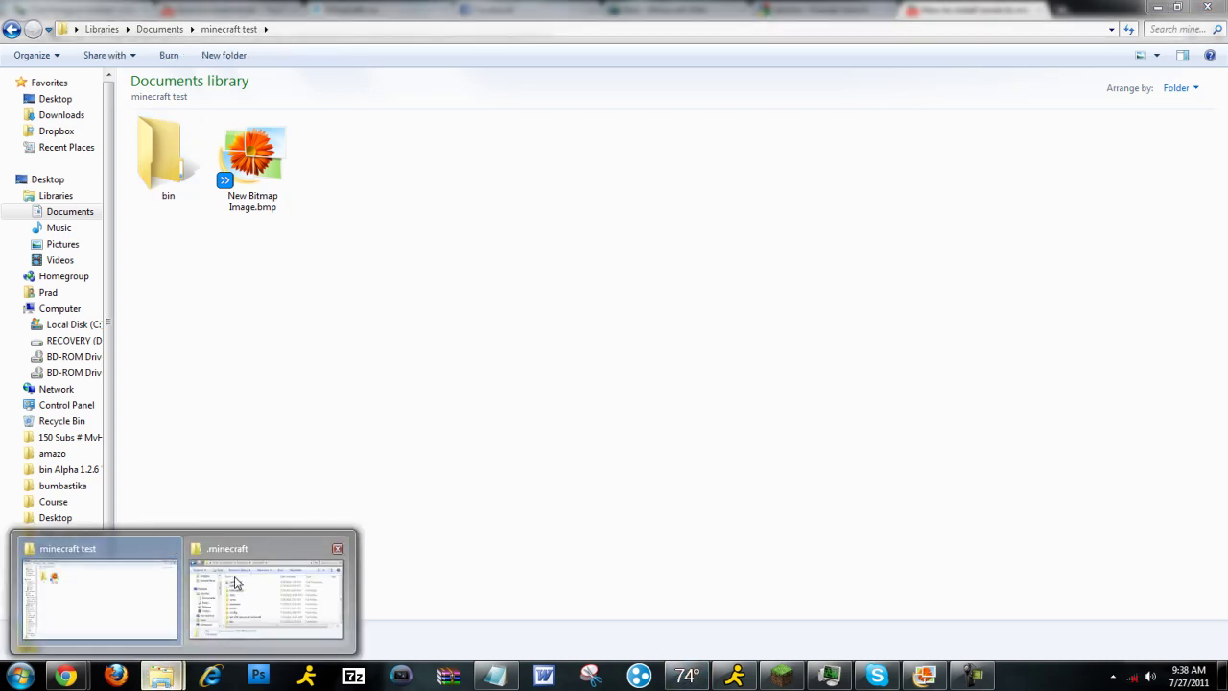
click(260, 600)
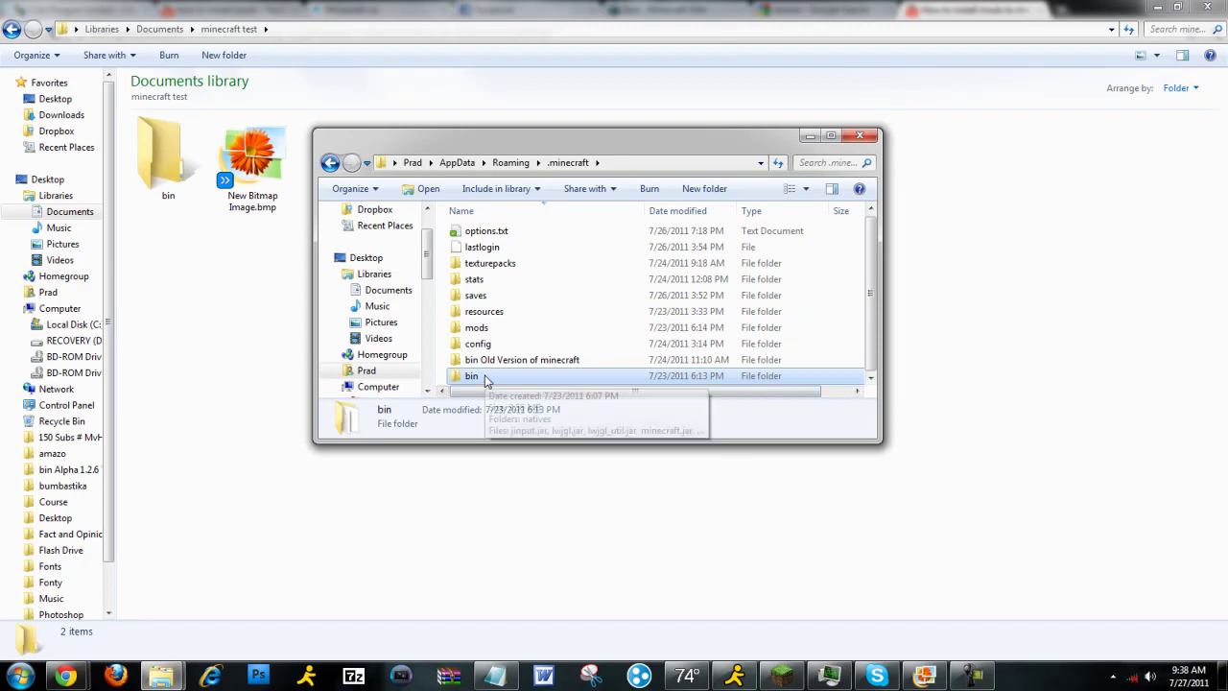
click(808, 138)
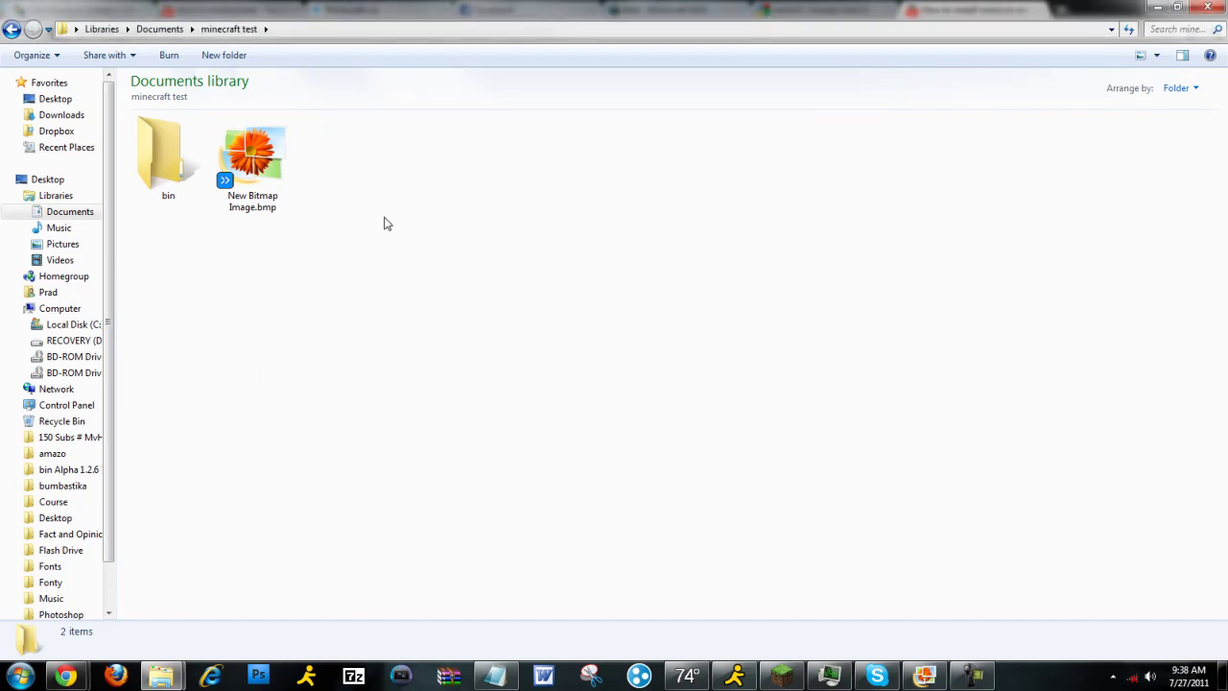
Rename the .minecraft bin folder to 'bin Old Version of minecraft'.
click(189, 168)
right_click(189, 168)
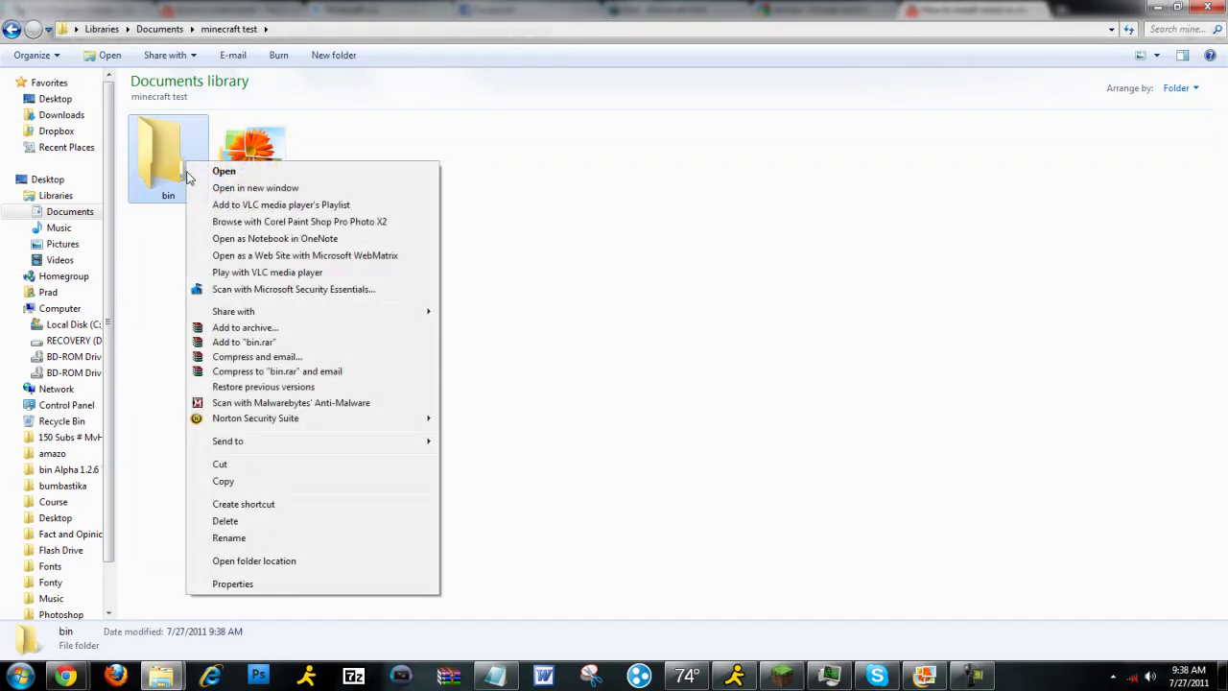
click(339, 542)
click(178, 198)
text(Old Versio)
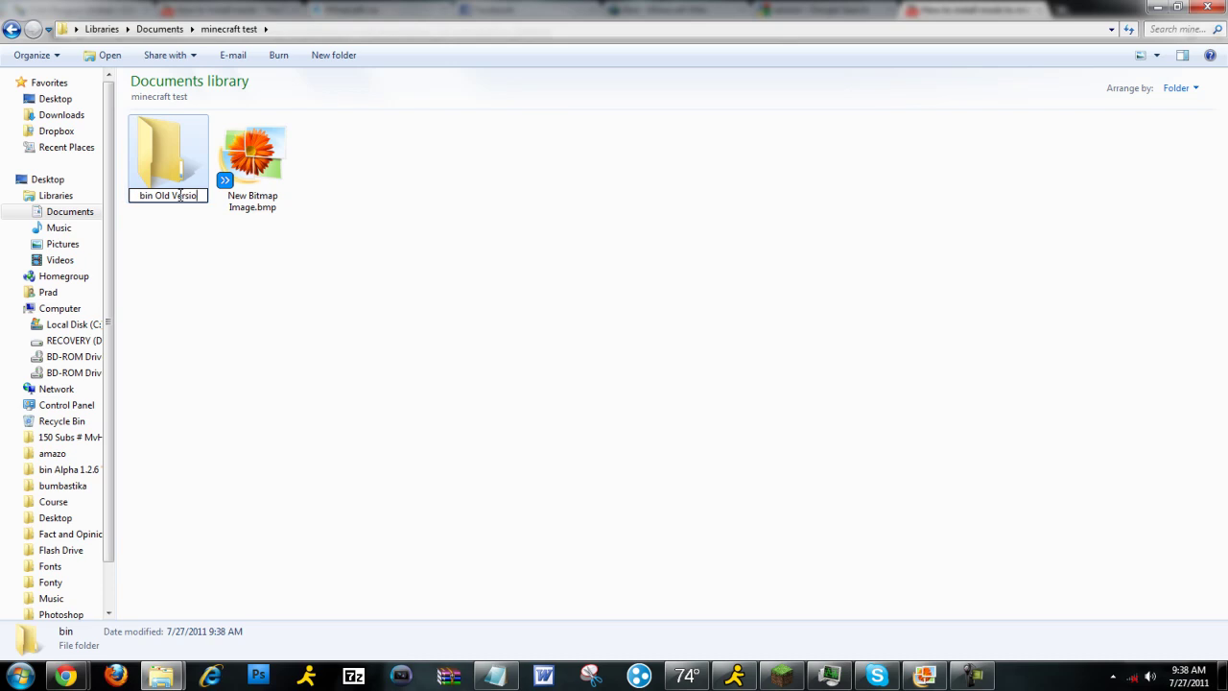
text(n of minecraft)
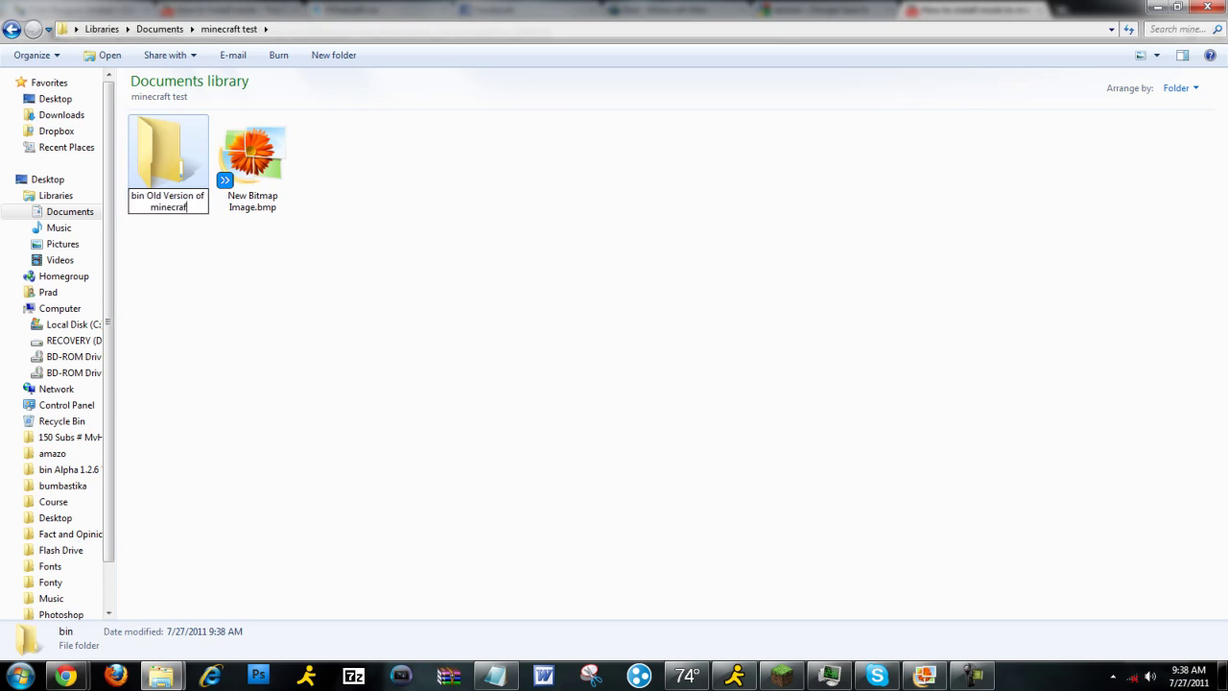
click(248, 314)
Create a new empty folder named bin beside the renamed old version folder.
right_click(339, 163)
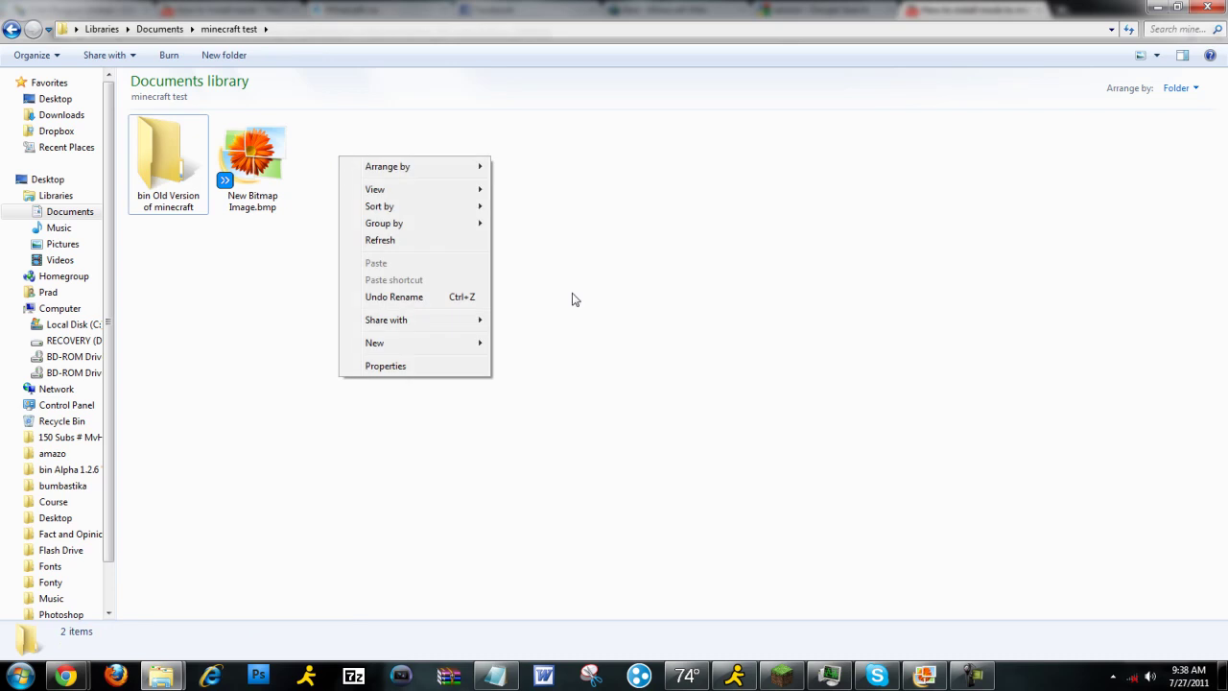
mouse_move(422, 343)
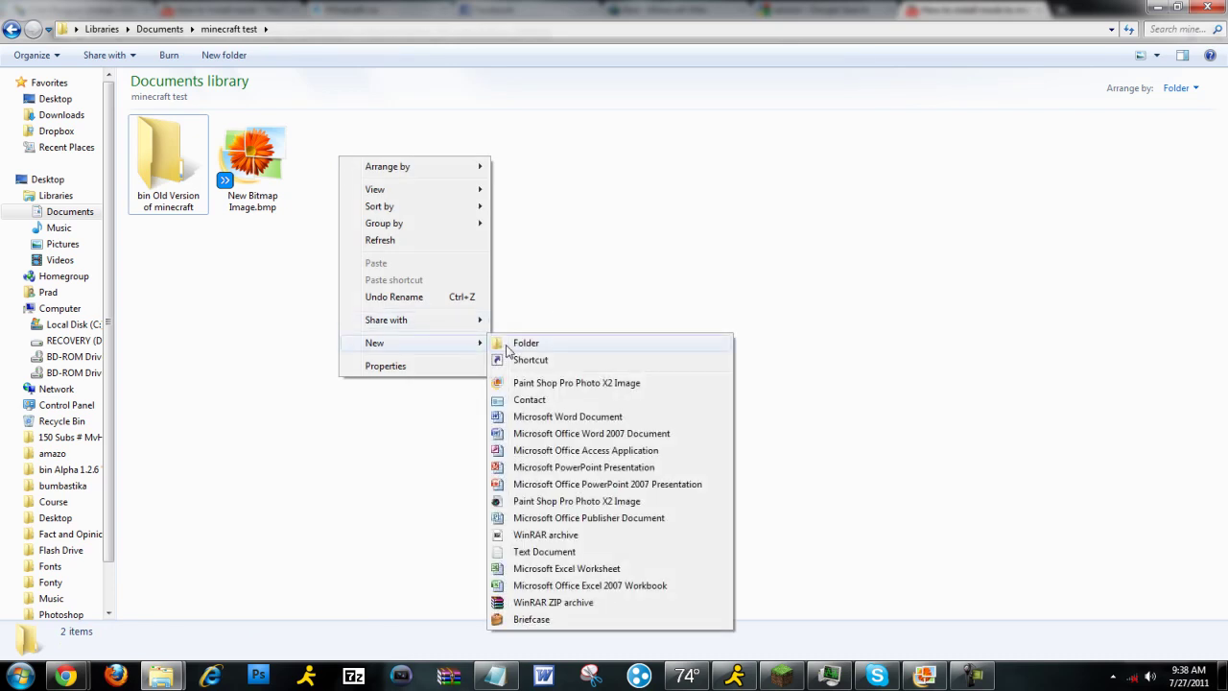
click(509, 352)
text(bin)
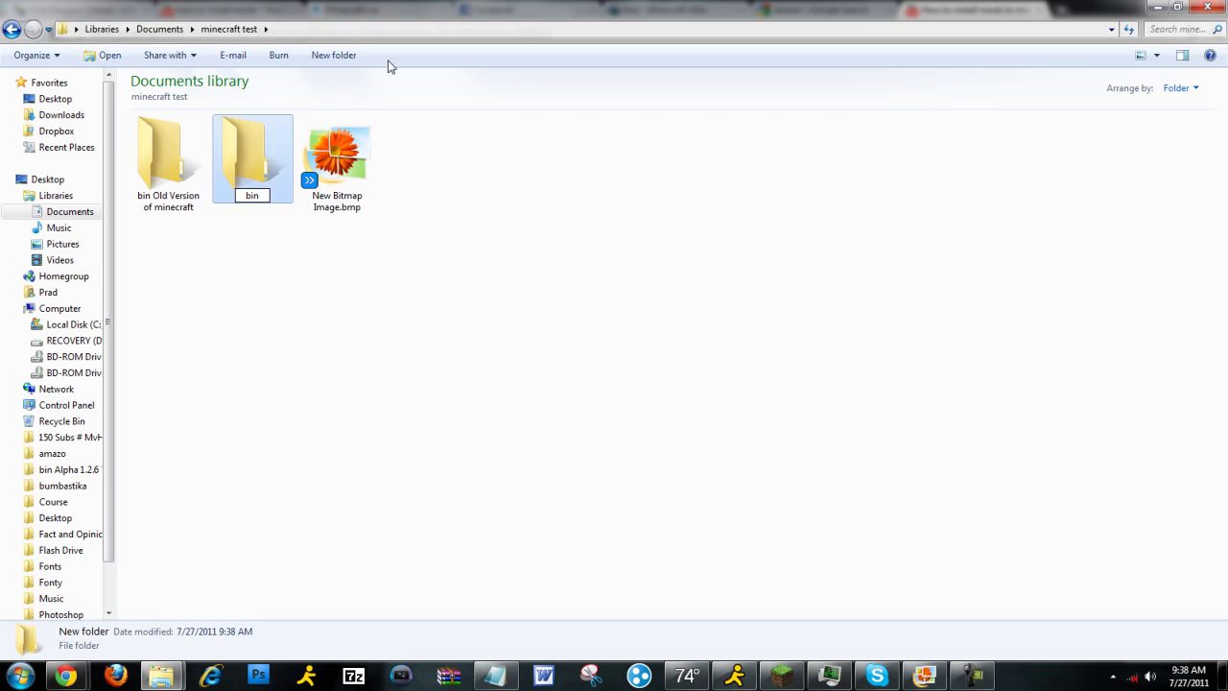
click(353, 288)
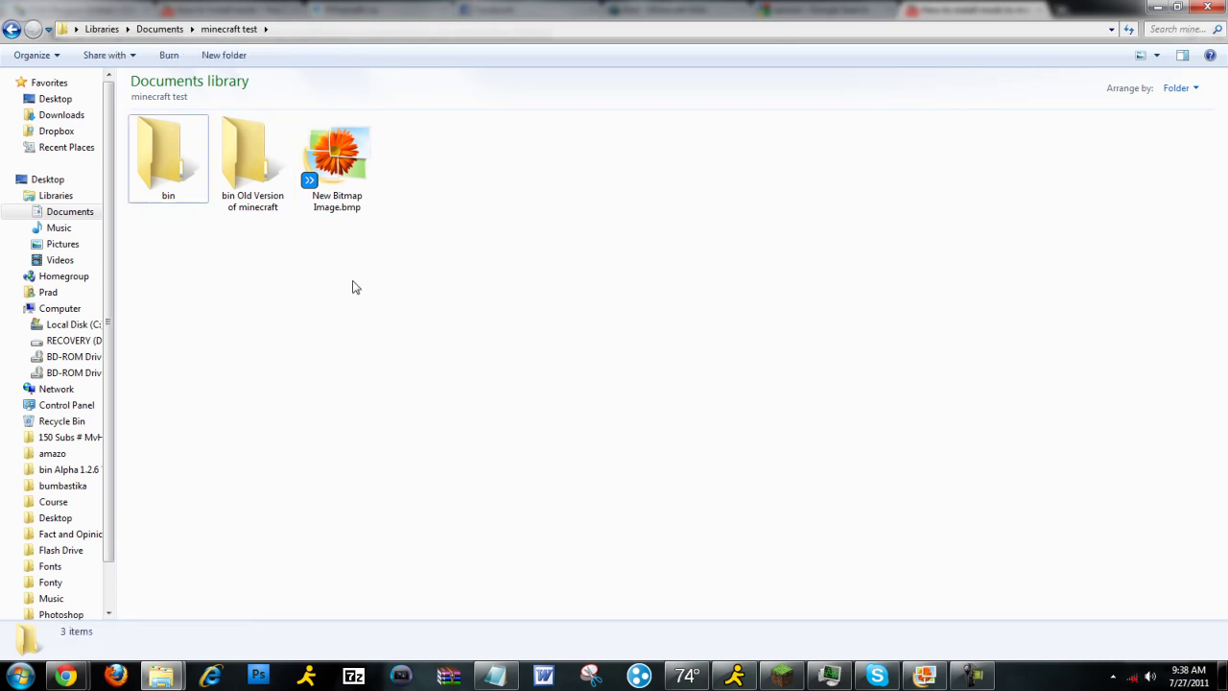
click(173, 159)
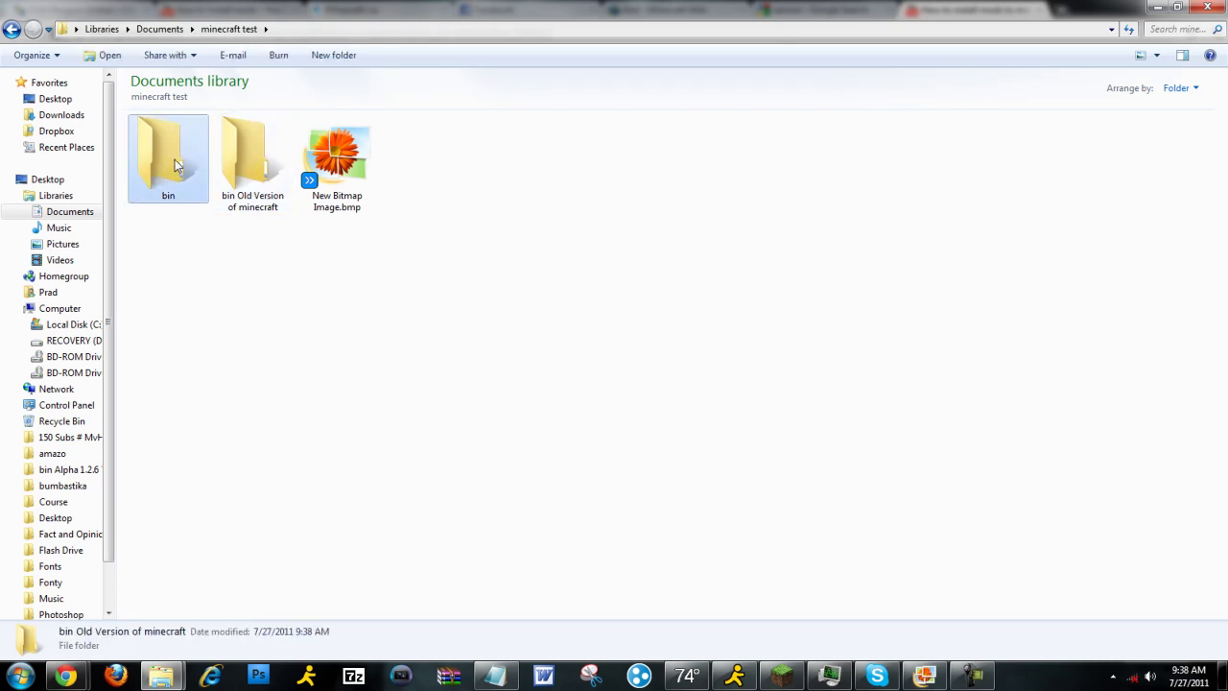
click(257, 172)
click(165, 155)
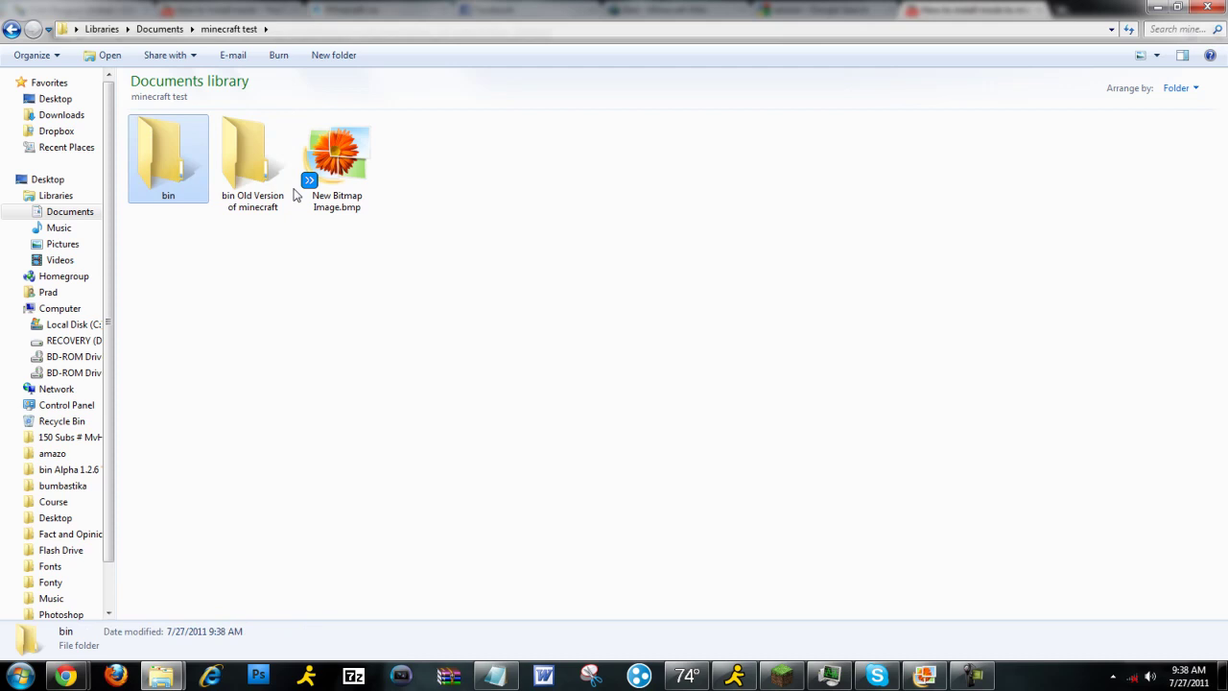
click(974, 678)
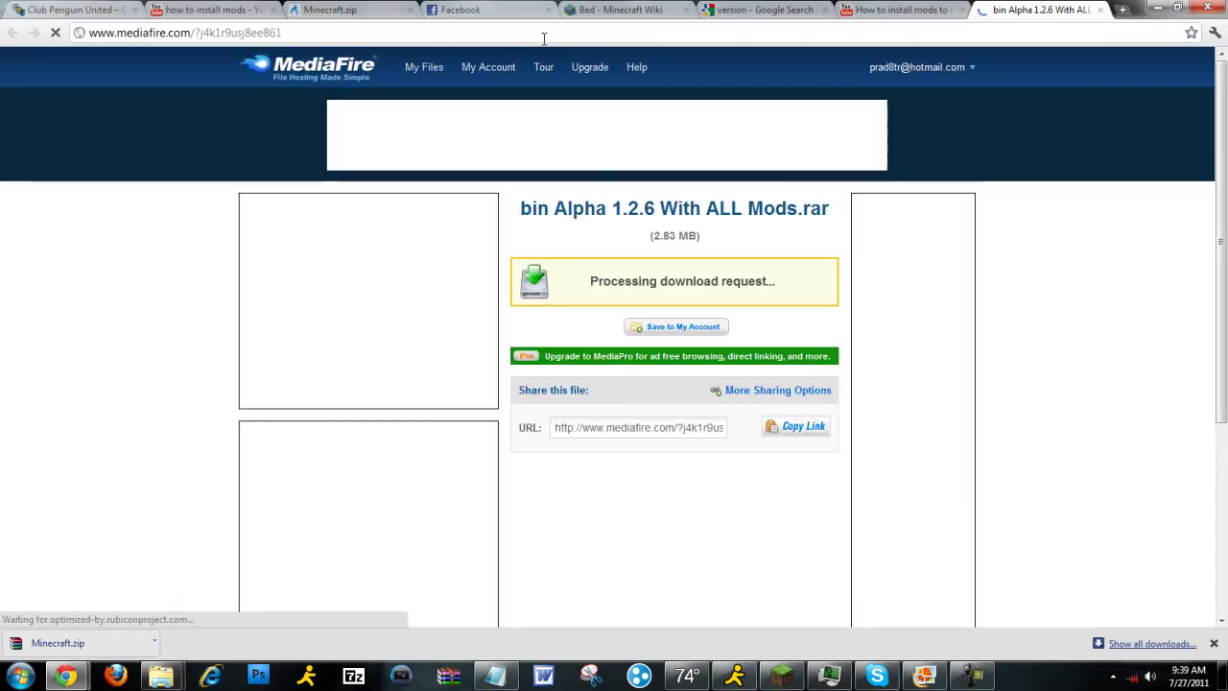
Download 'bin Alpha 1.2.6 With ALL Mods.rar' from MediaFire and open the downloaded archive.
click(544, 37)
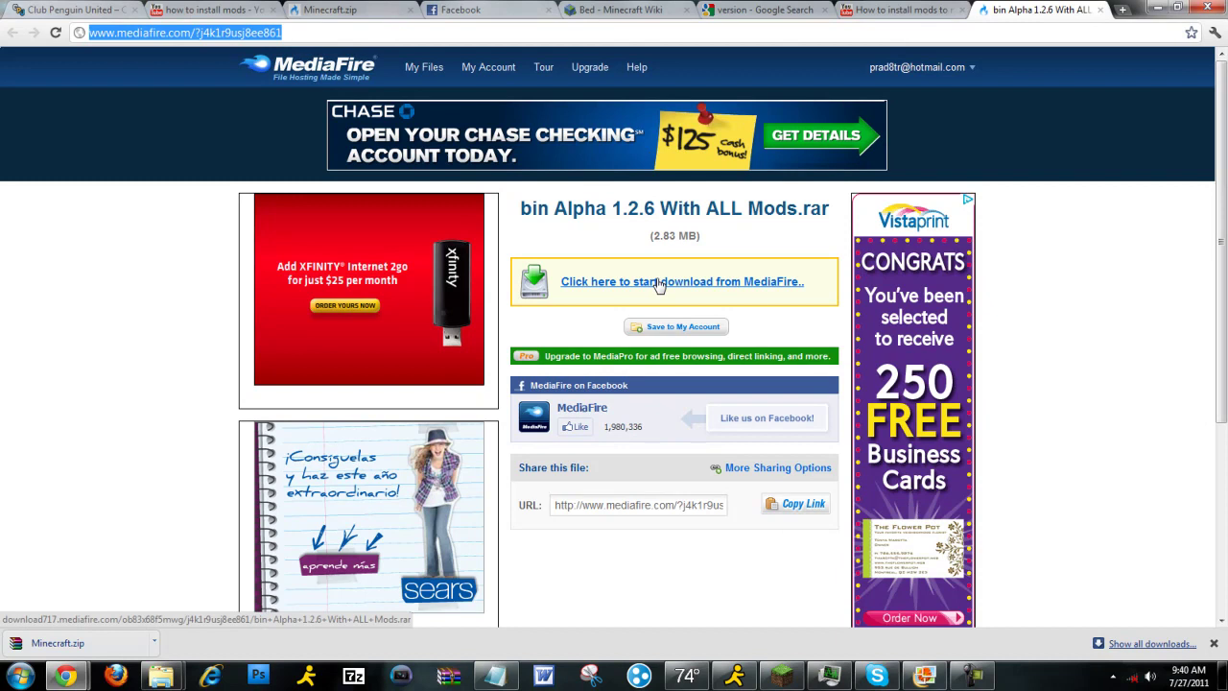
click(660, 282)
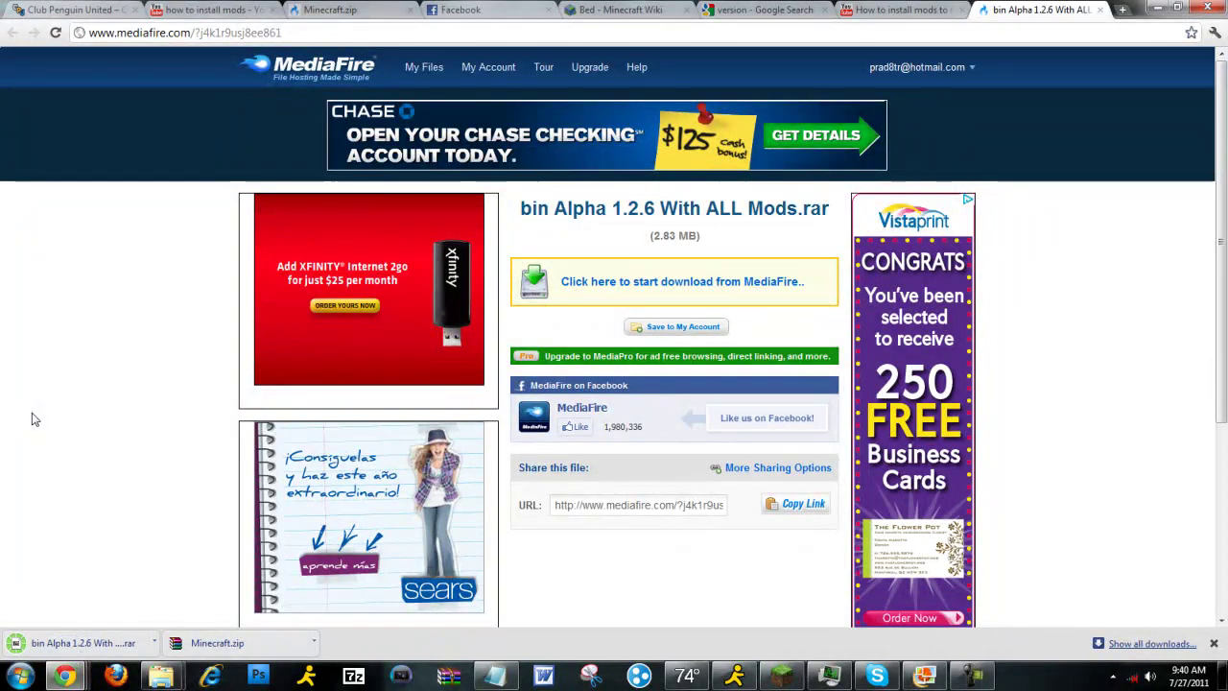
click(154, 645)
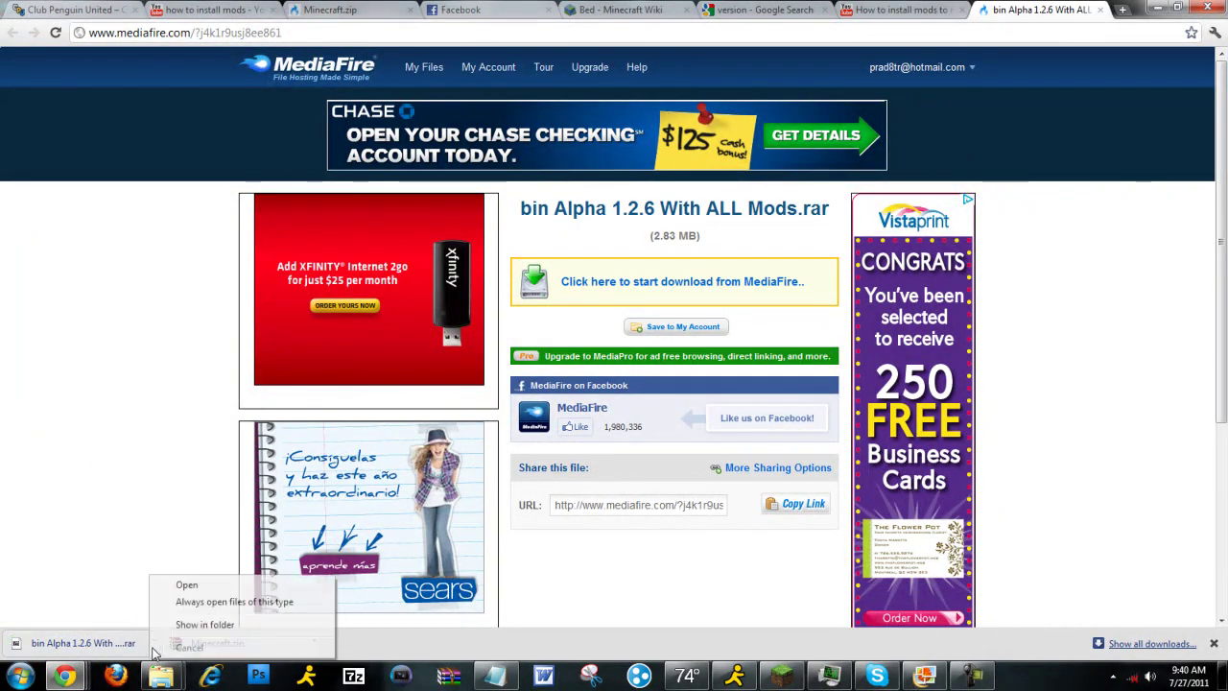
click(192, 583)
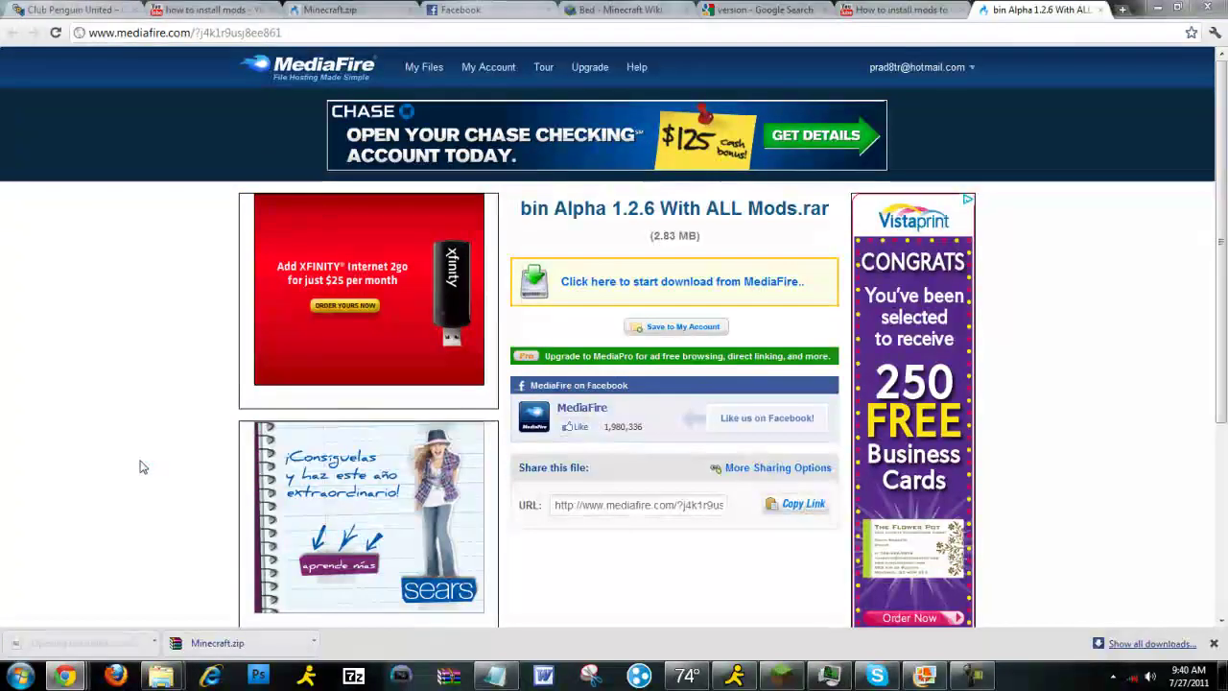
Open the mod pack folder in the archive and queue all six items for extraction to Downloads.
click(295, 328)
double_click(296, 328)
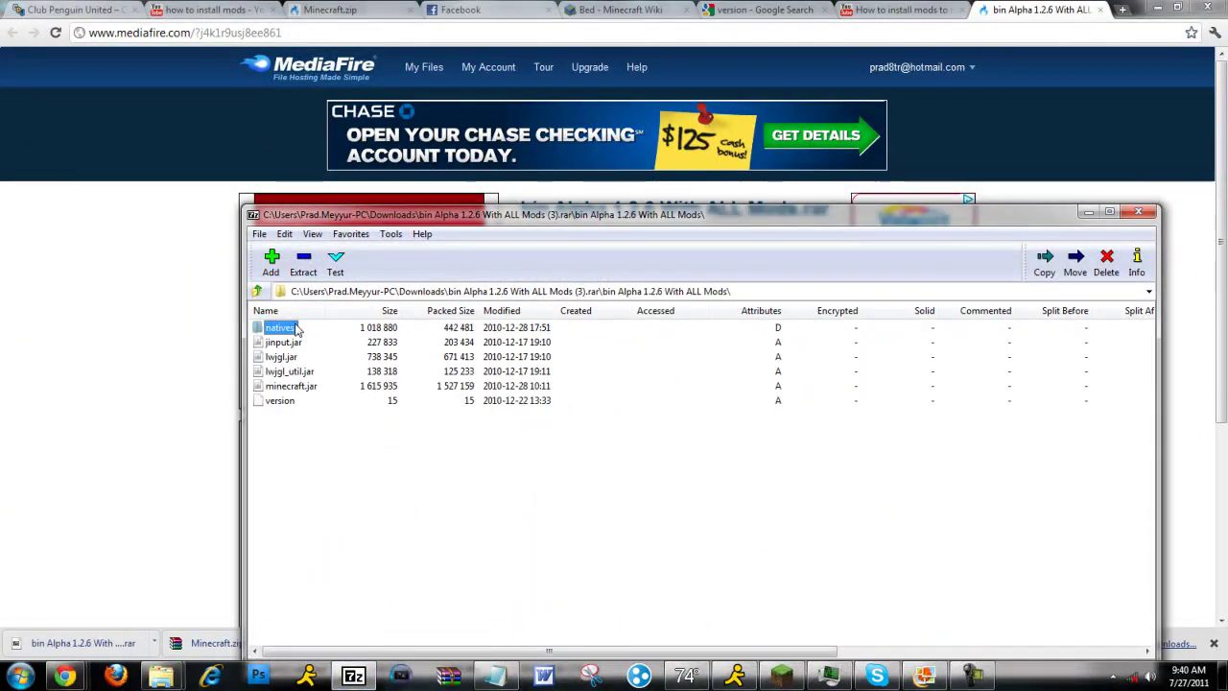
drag(402, 519, 257, 325)
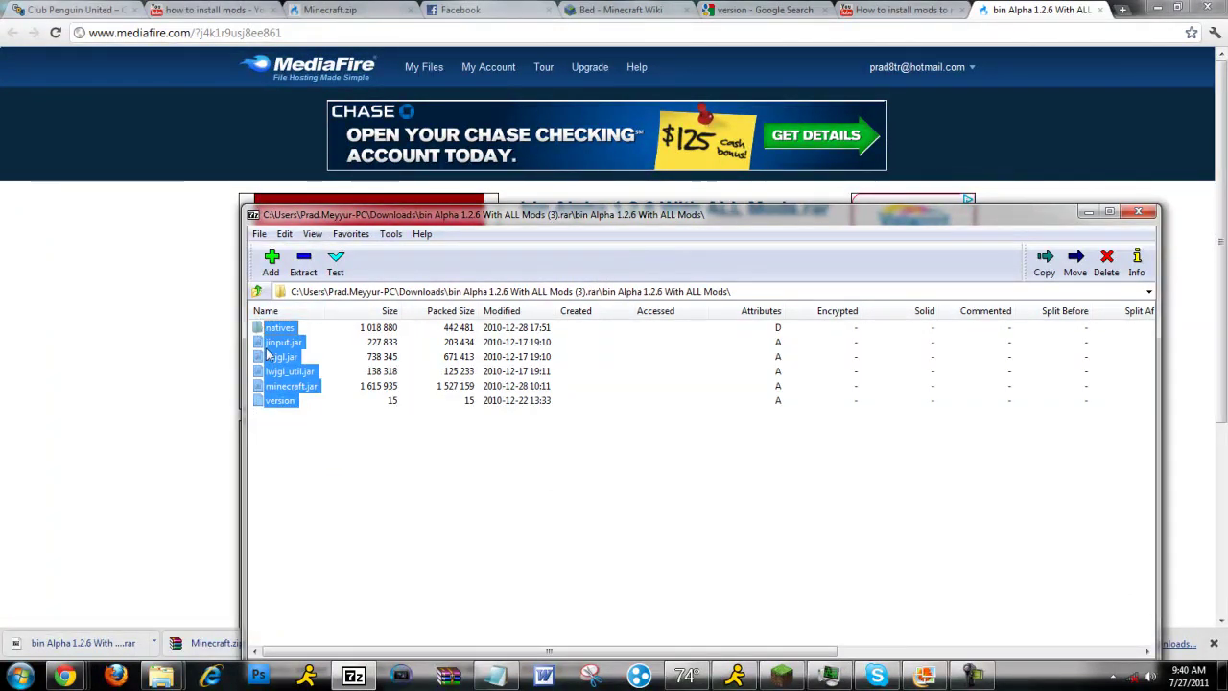
click(304, 261)
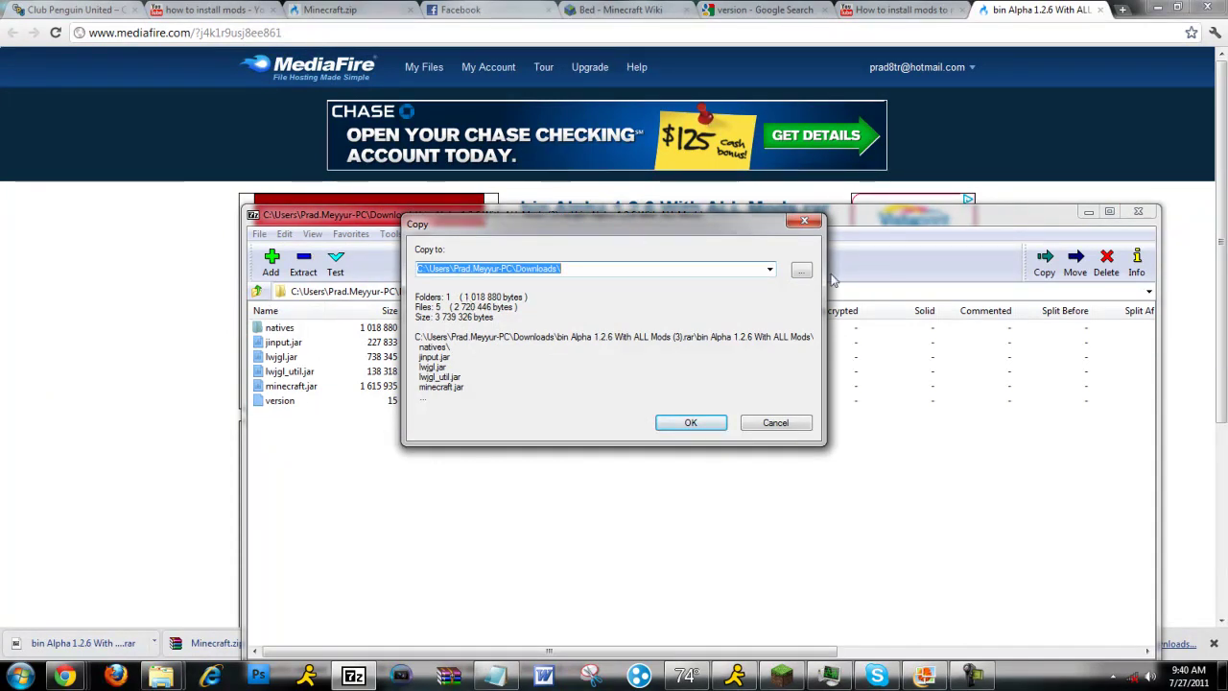
click(775, 425)
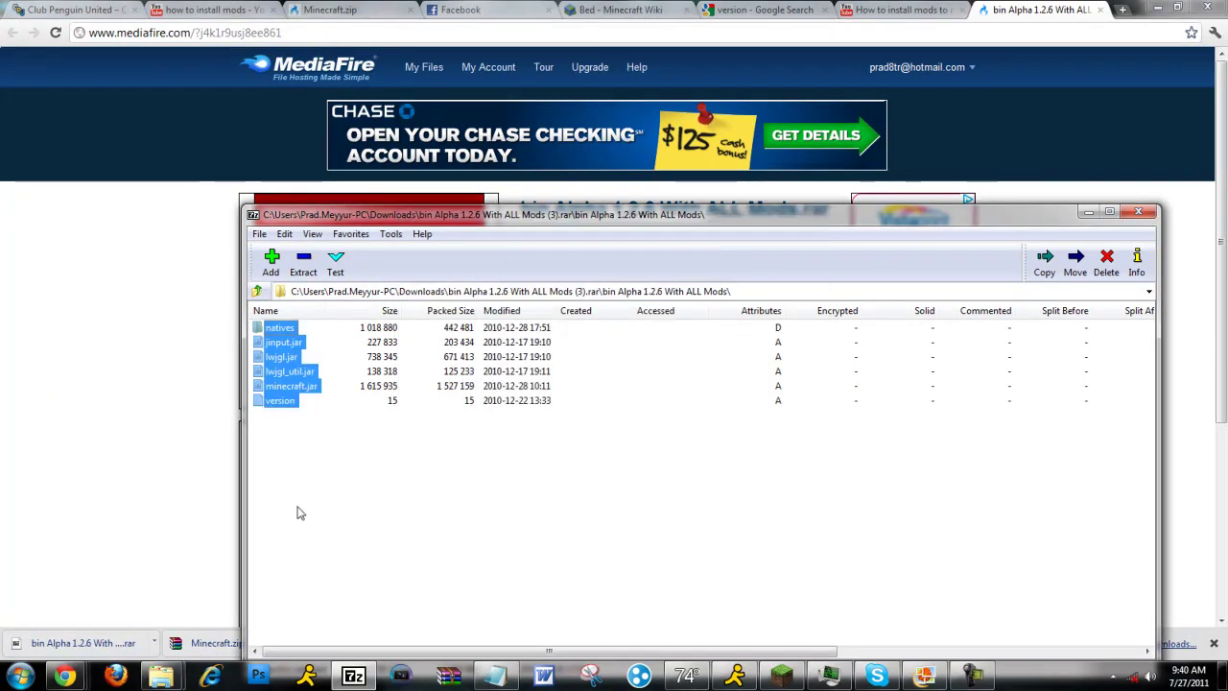
click(313, 261)
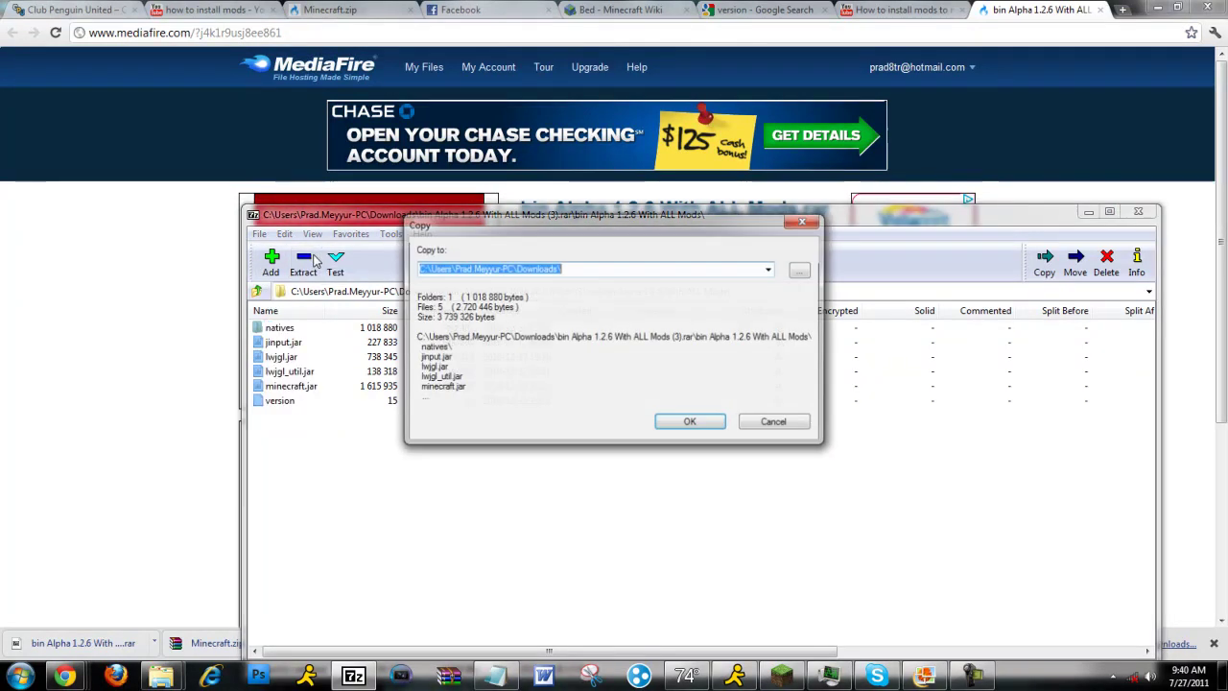
Browse for a different extraction destination, cancel the picker, then reopen it.
click(802, 271)
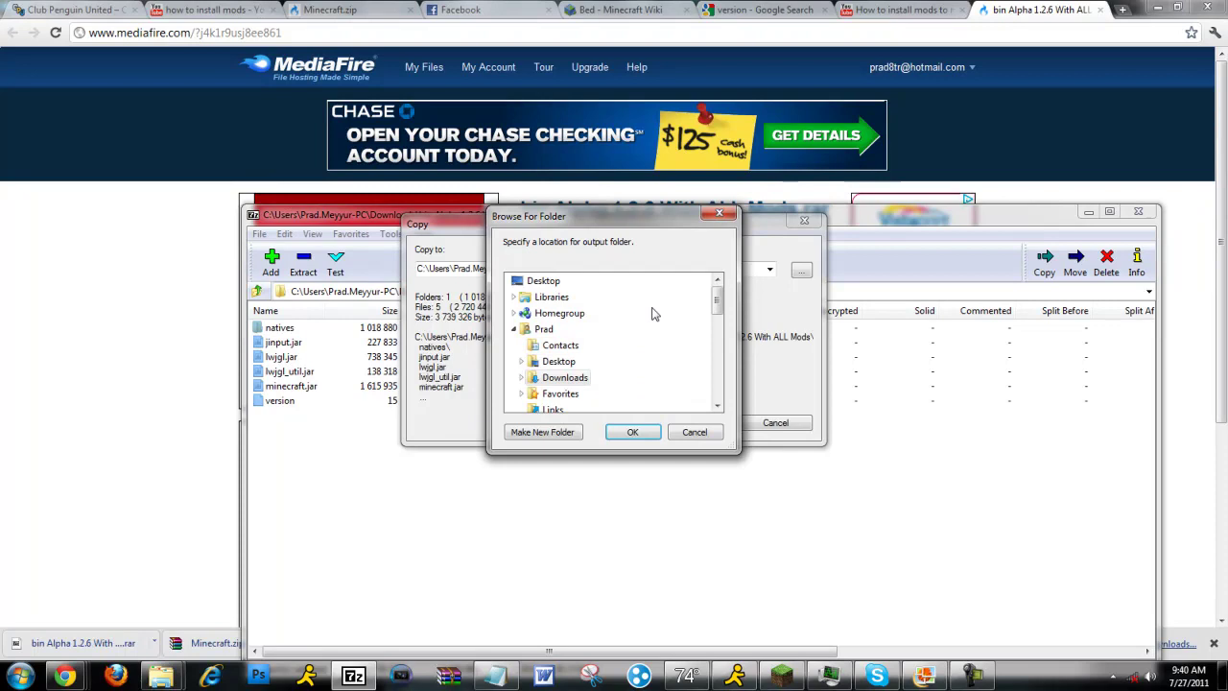
drag(717, 305, 721, 333)
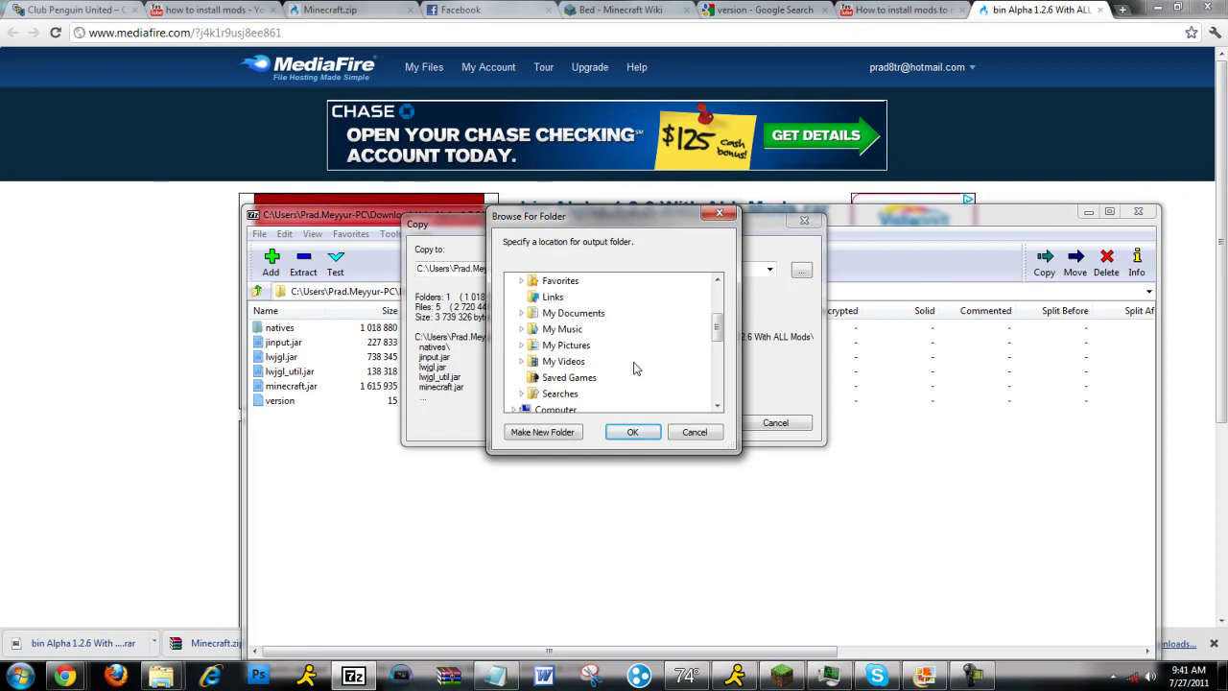
key(Escape)
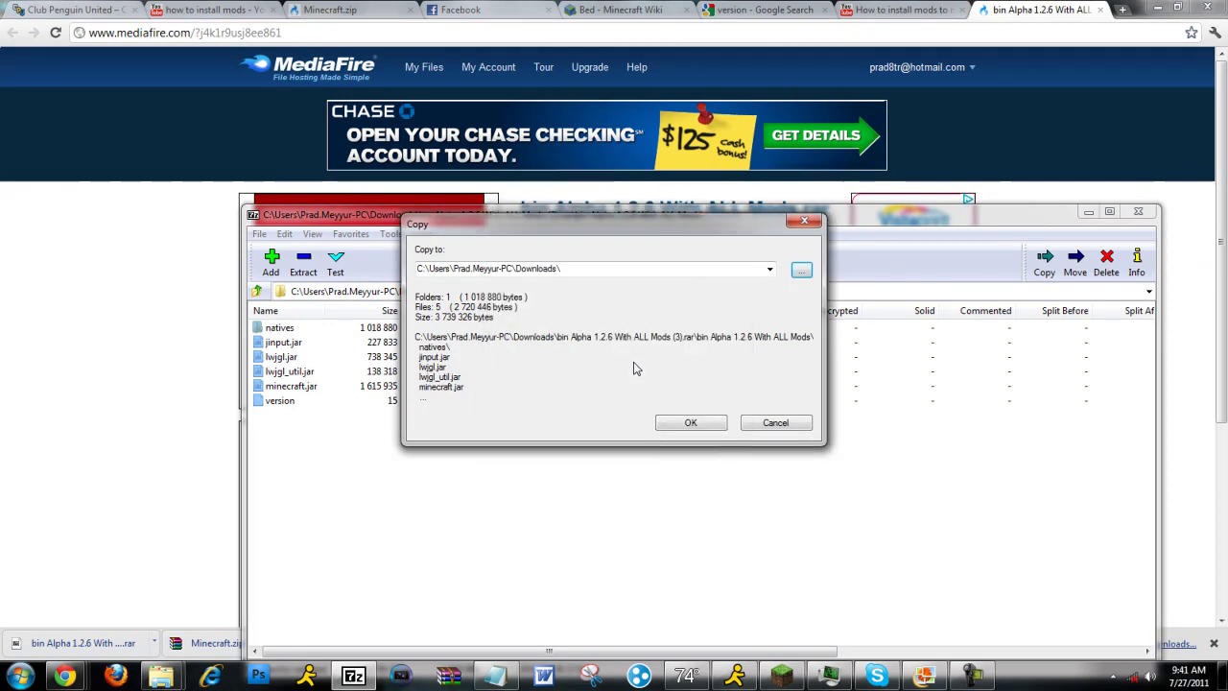
click(595, 271)
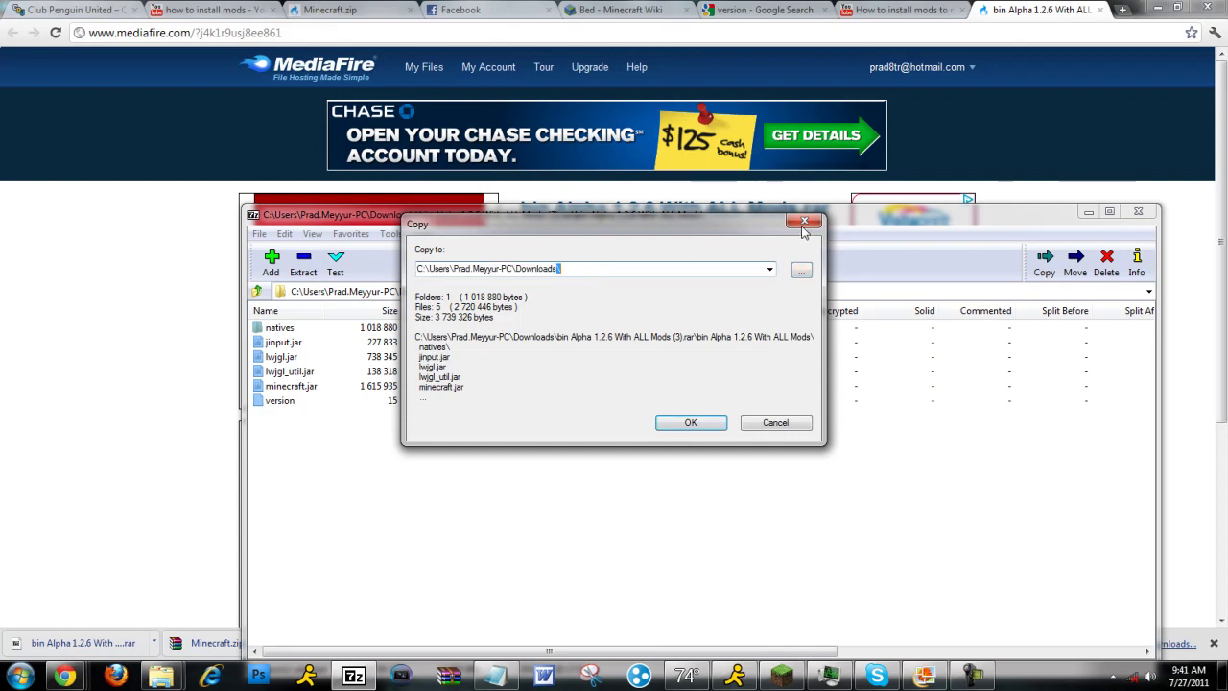
click(808, 272)
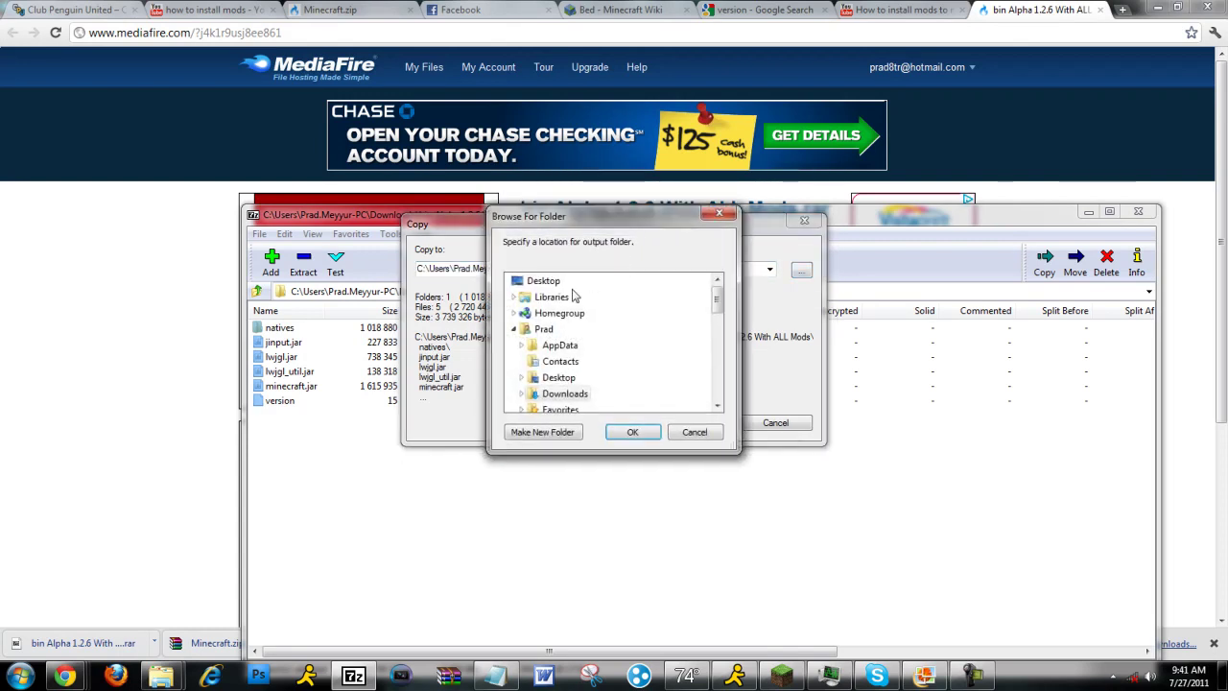
mouse_move(160, 675)
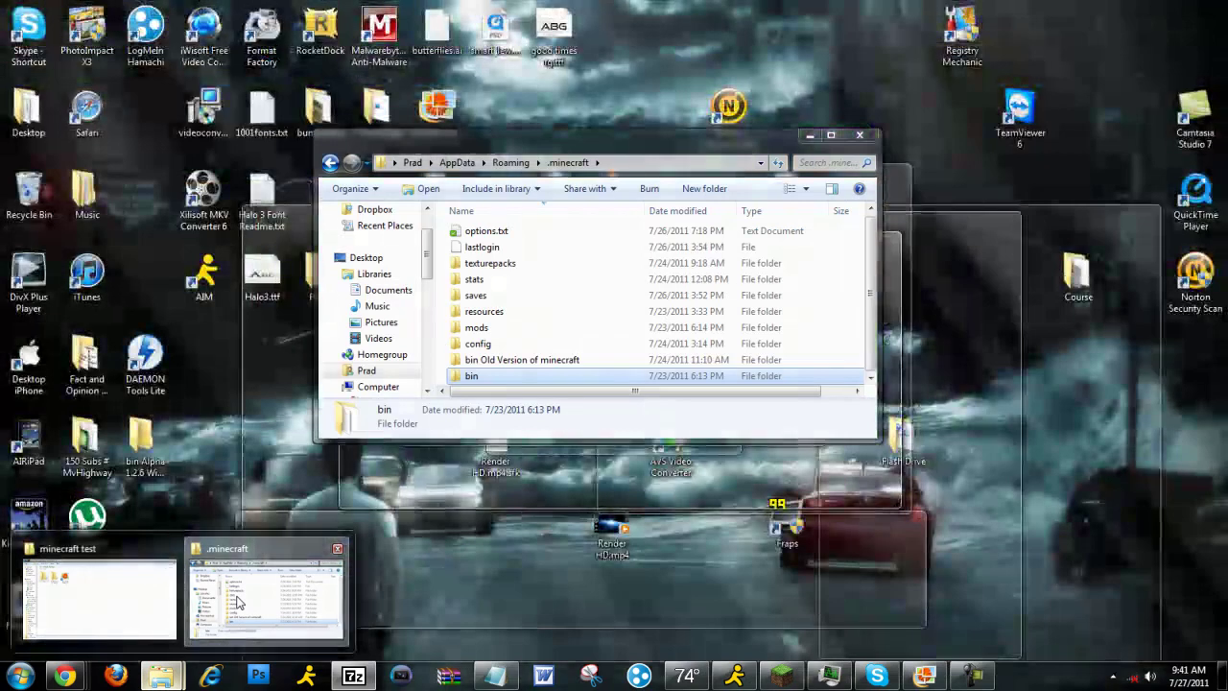
Bring the .minecraft Explorer window to the front from its taskbar thumbnail.
click(239, 602)
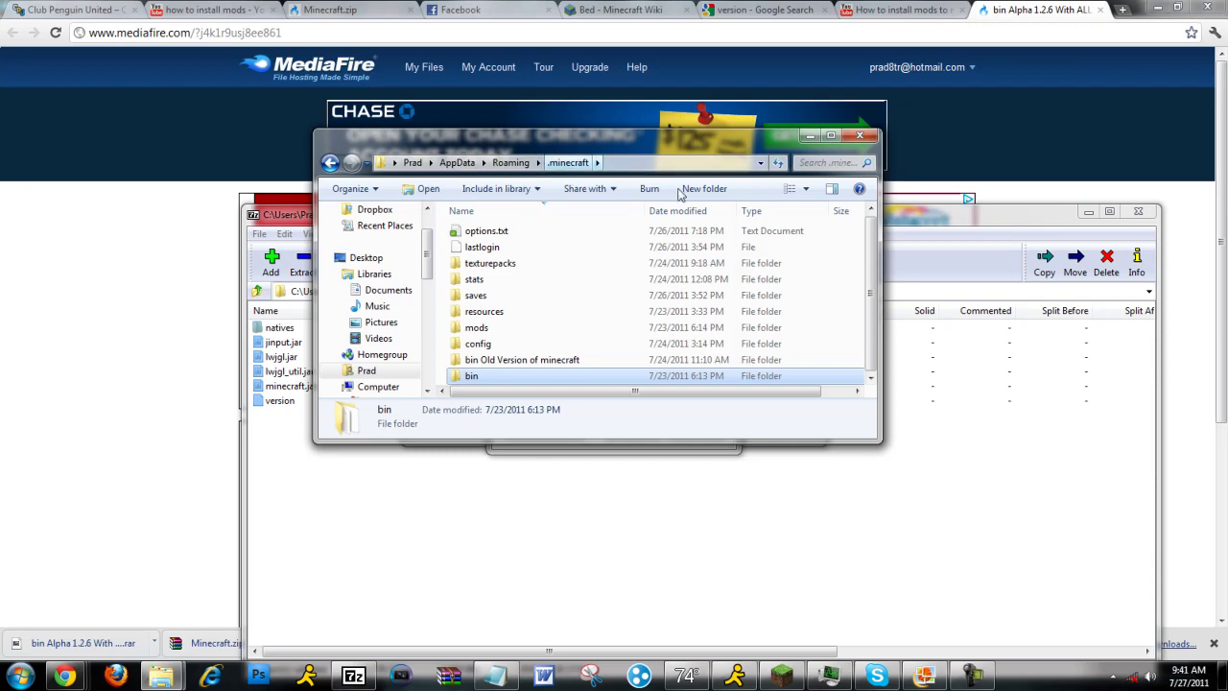
Minimize Explorer, browse AppData > Roaming > .minecraft > bin in the folder picker, then cancel it.
click(806, 138)
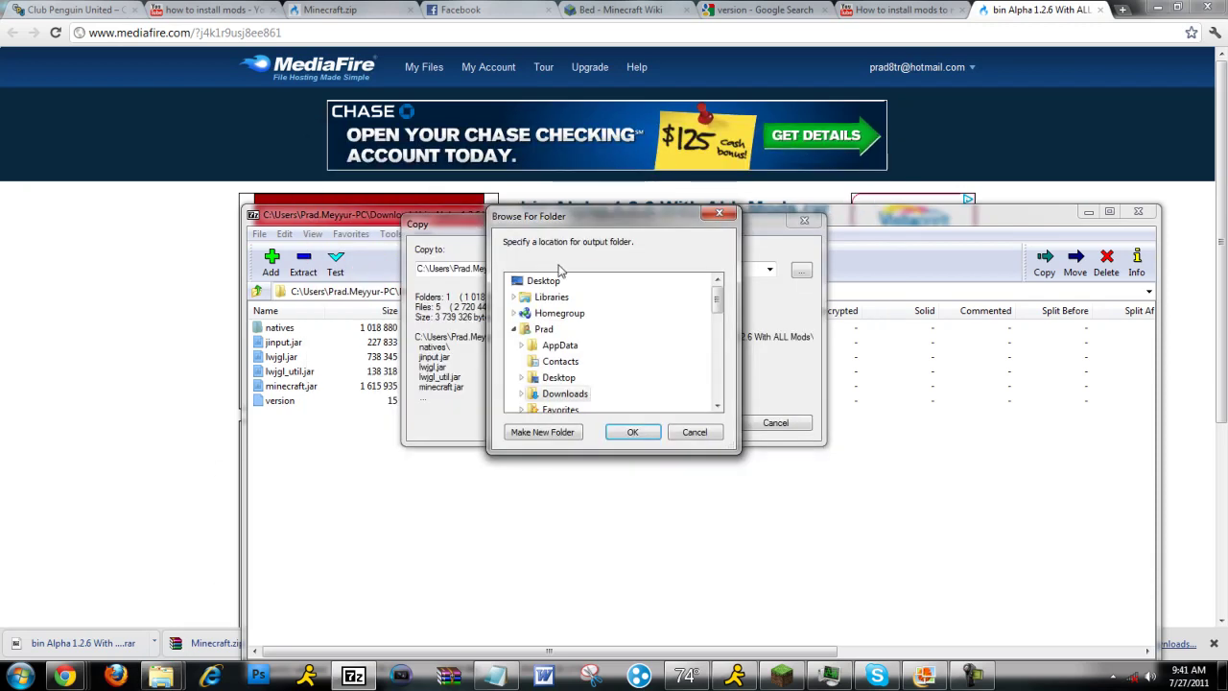
double_click(560, 346)
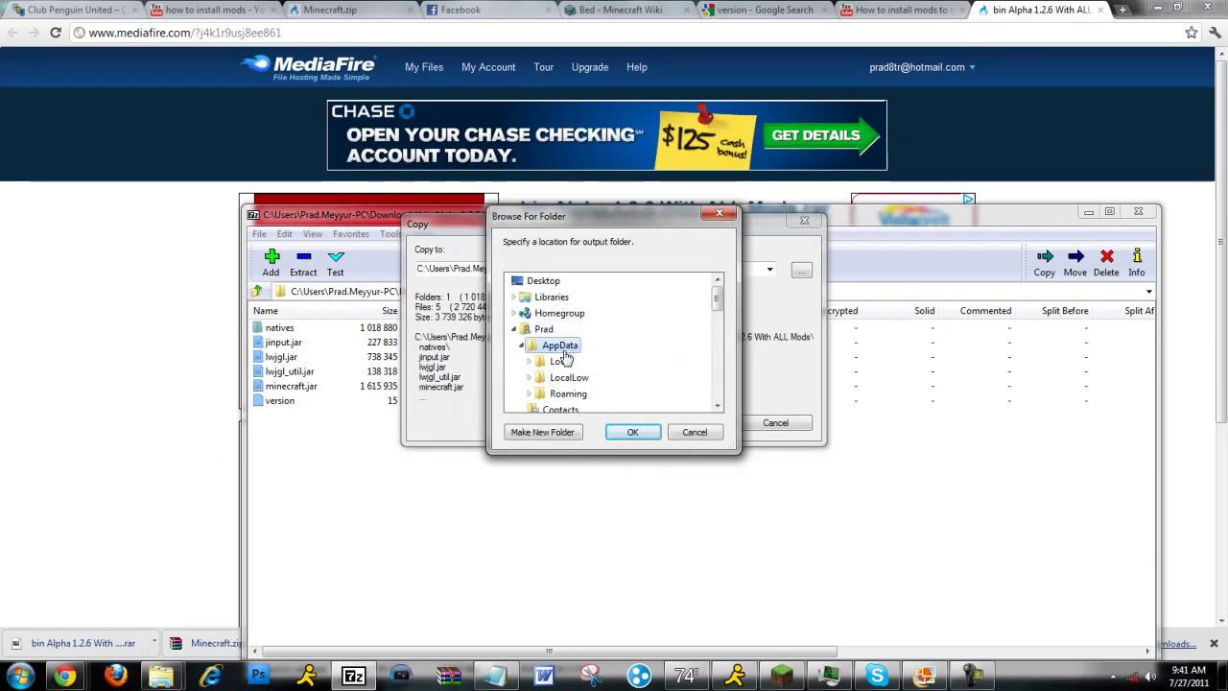
double_click(568, 394)
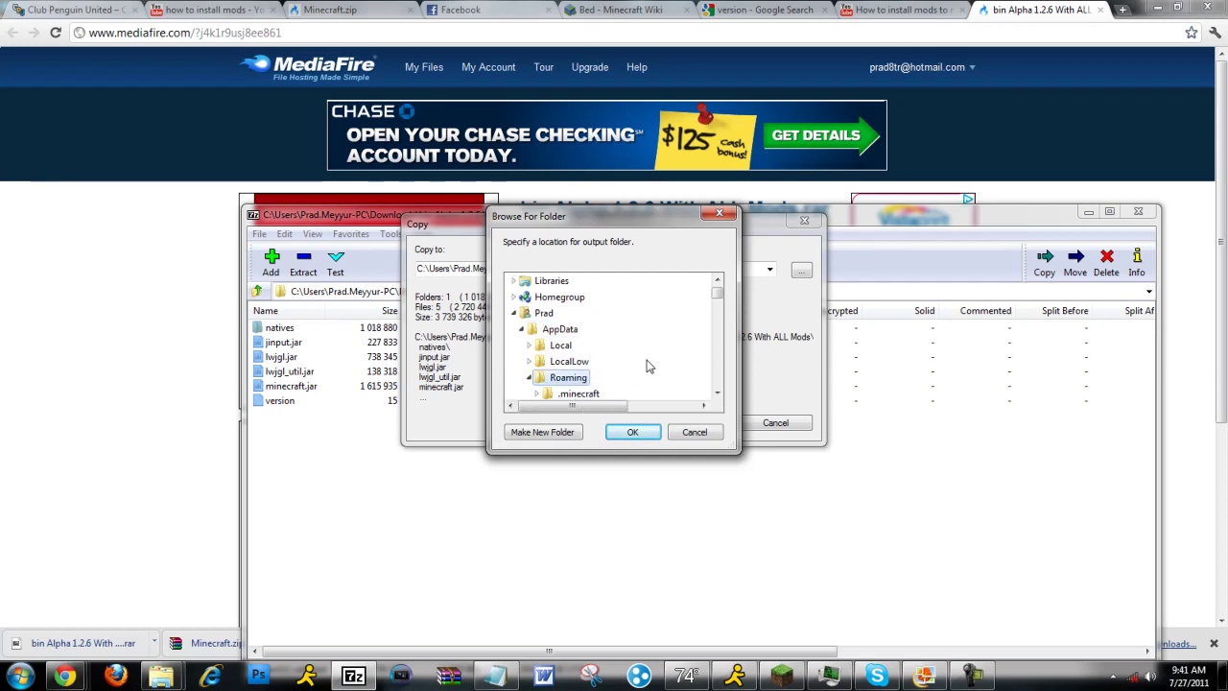
drag(715, 299, 715, 301)
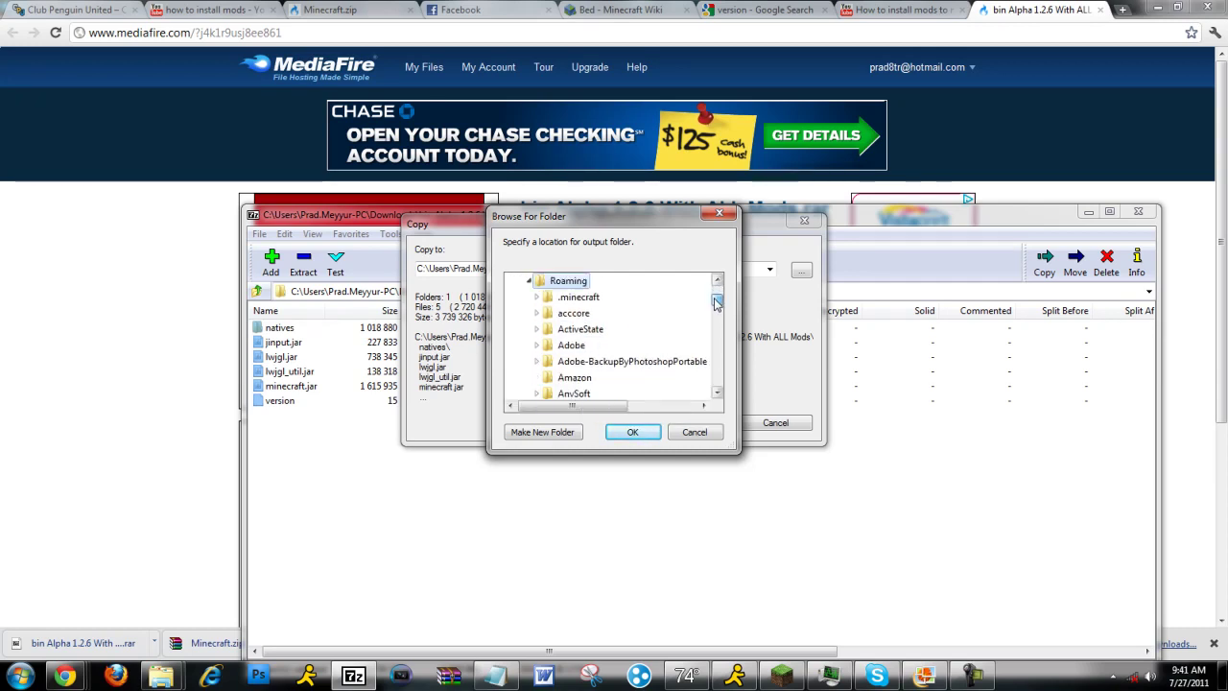
double_click(550, 331)
scroll(550, 331, up, 1)
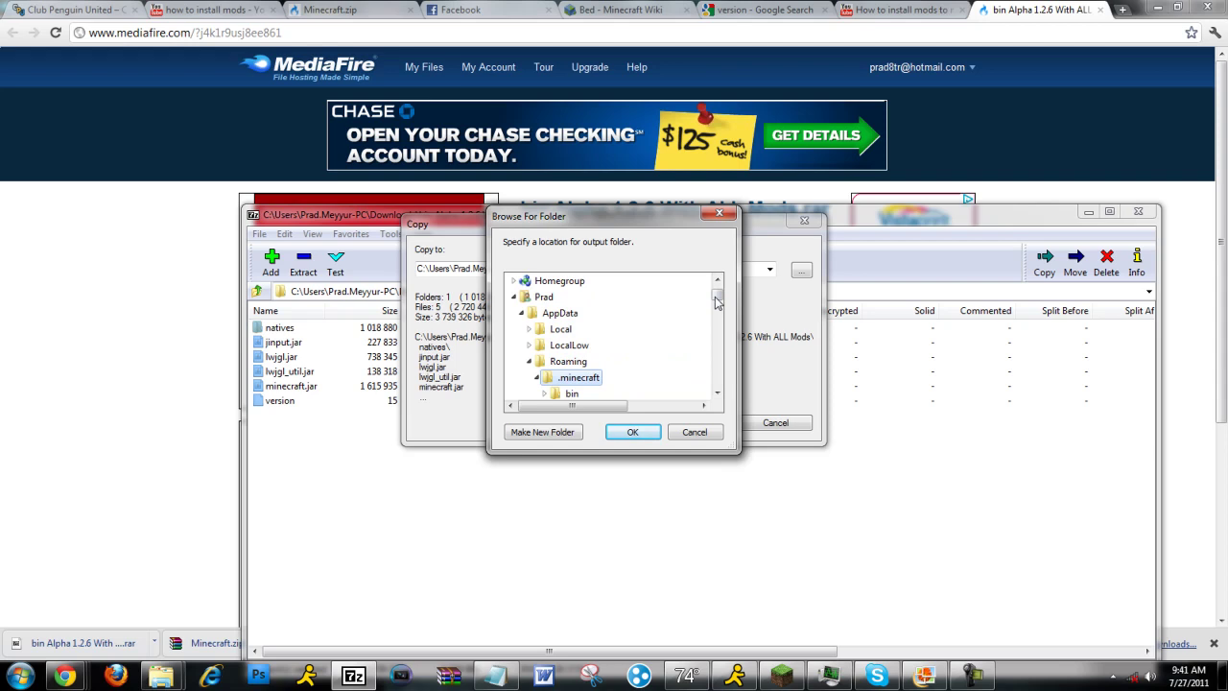
drag(719, 296, 719, 307)
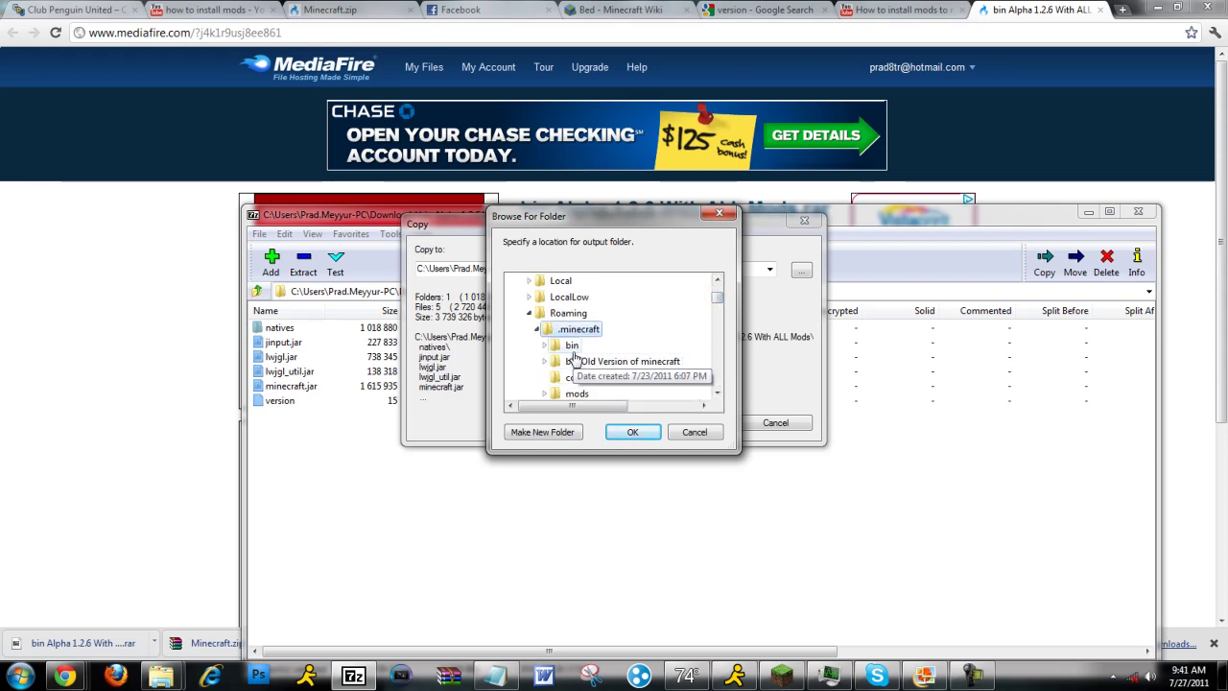
double_click(572, 345)
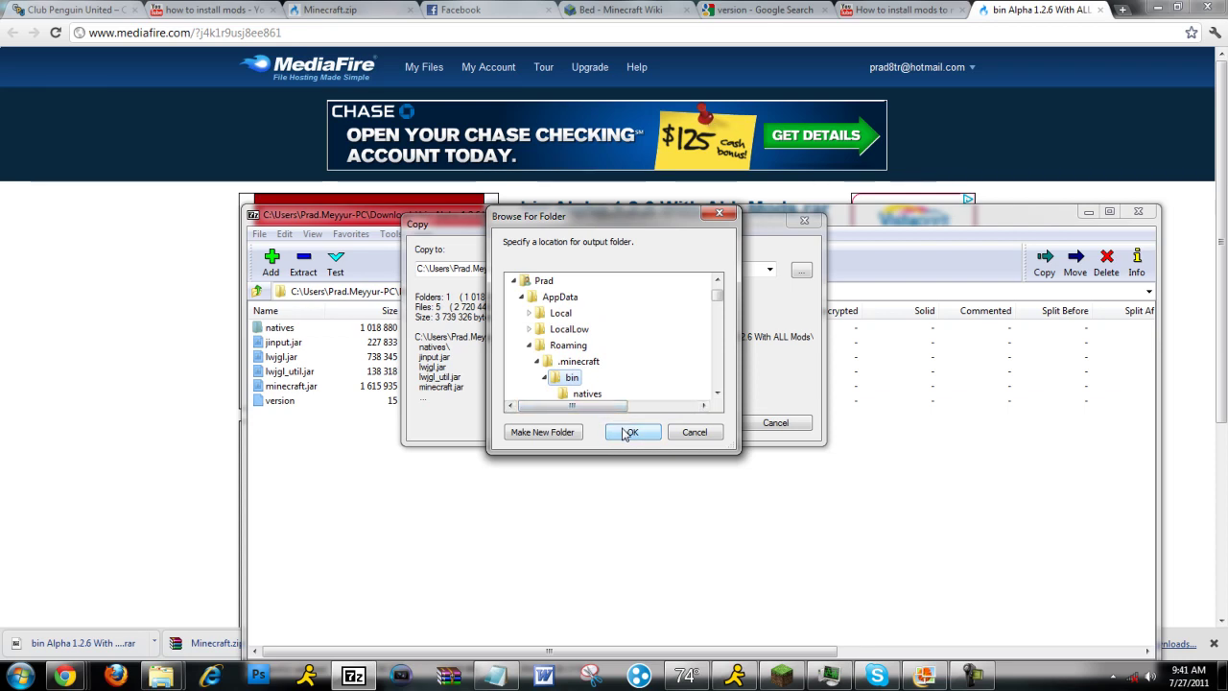
click(707, 434)
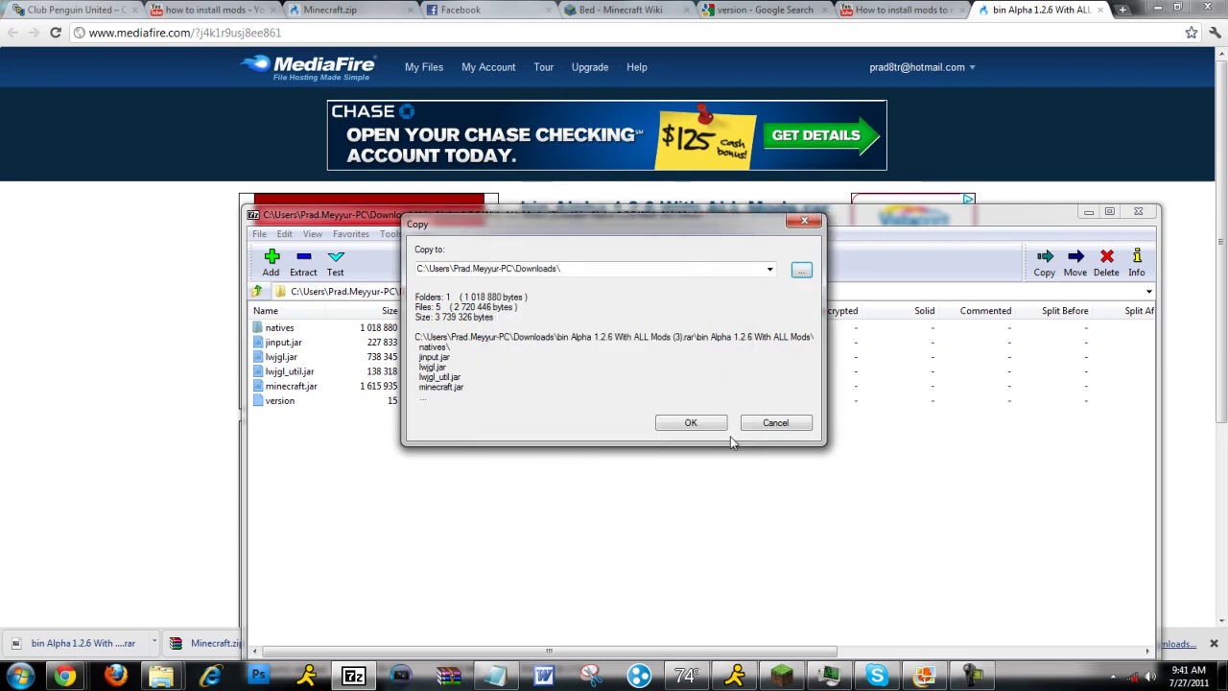
Cancel the 7-Zip extraction and resume the Minecraft Alpha v1.2.6 world.
click(778, 423)
click(793, 677)
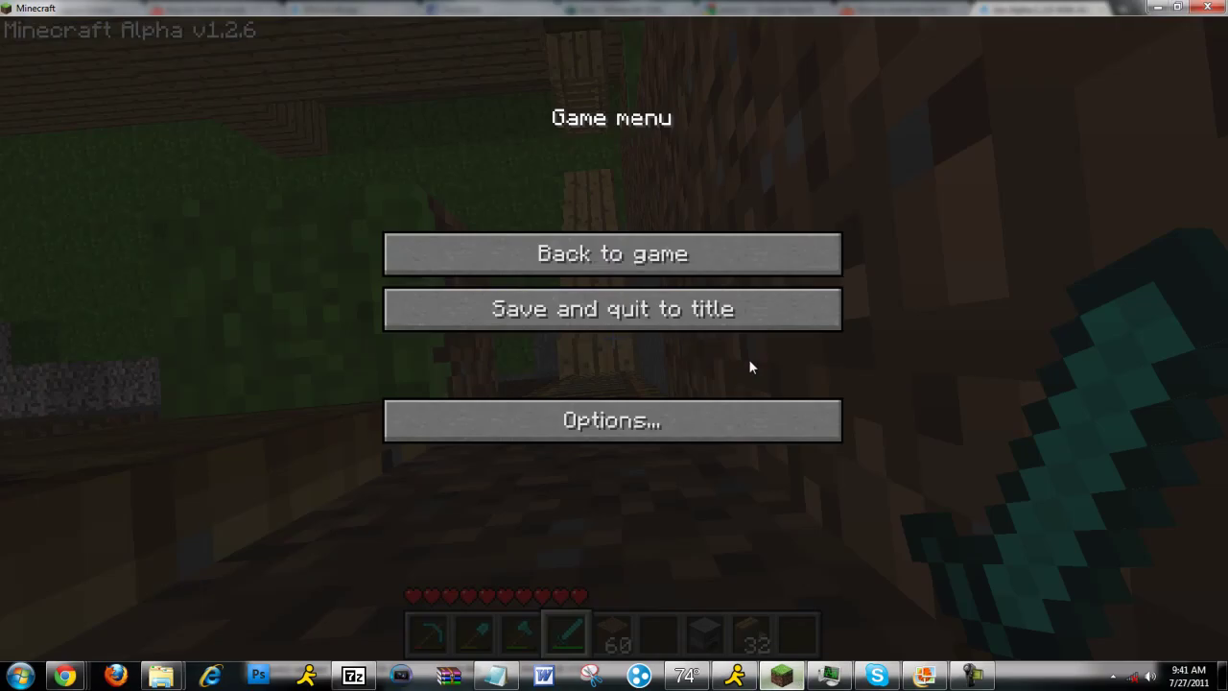
click(718, 272)
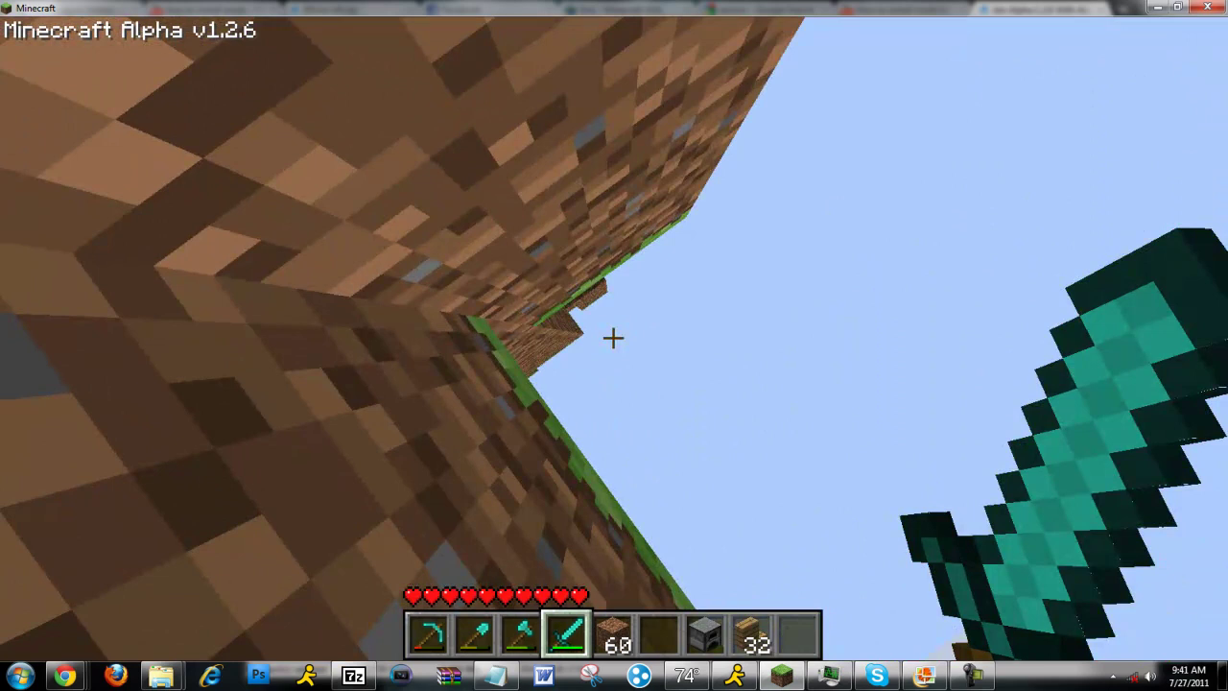
Open the InvEdit item list from the mod menu with the I key, then close it.
key(i)
click(676, 246)
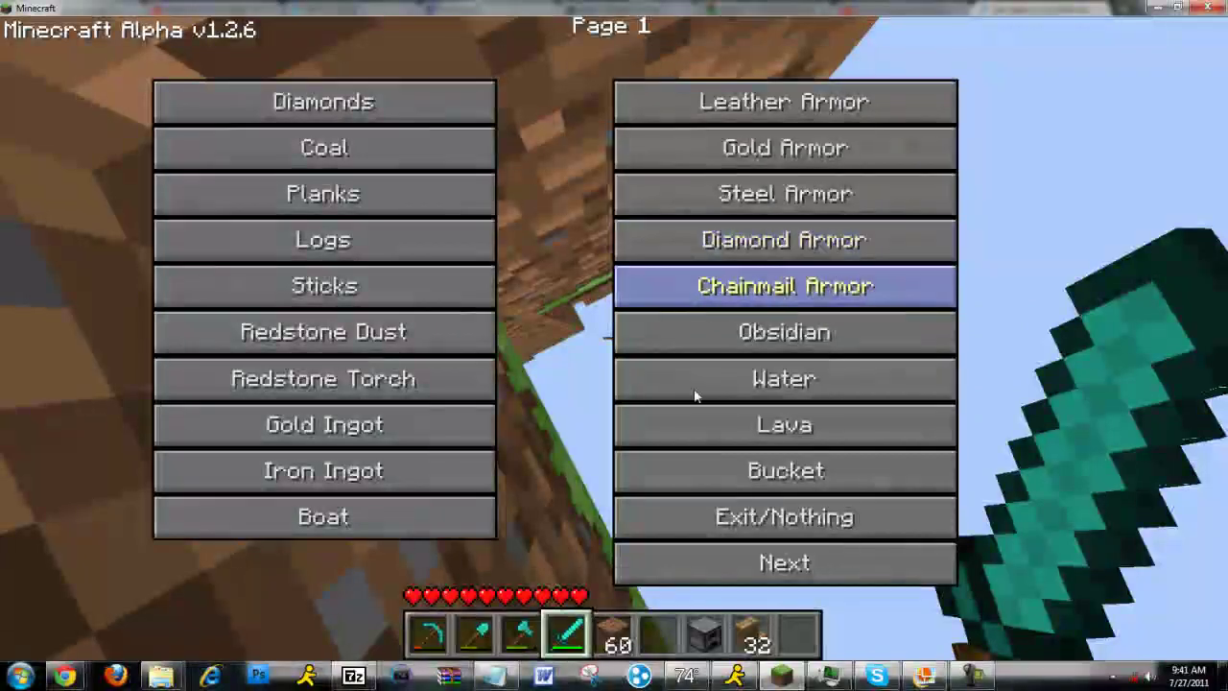
click(706, 526)
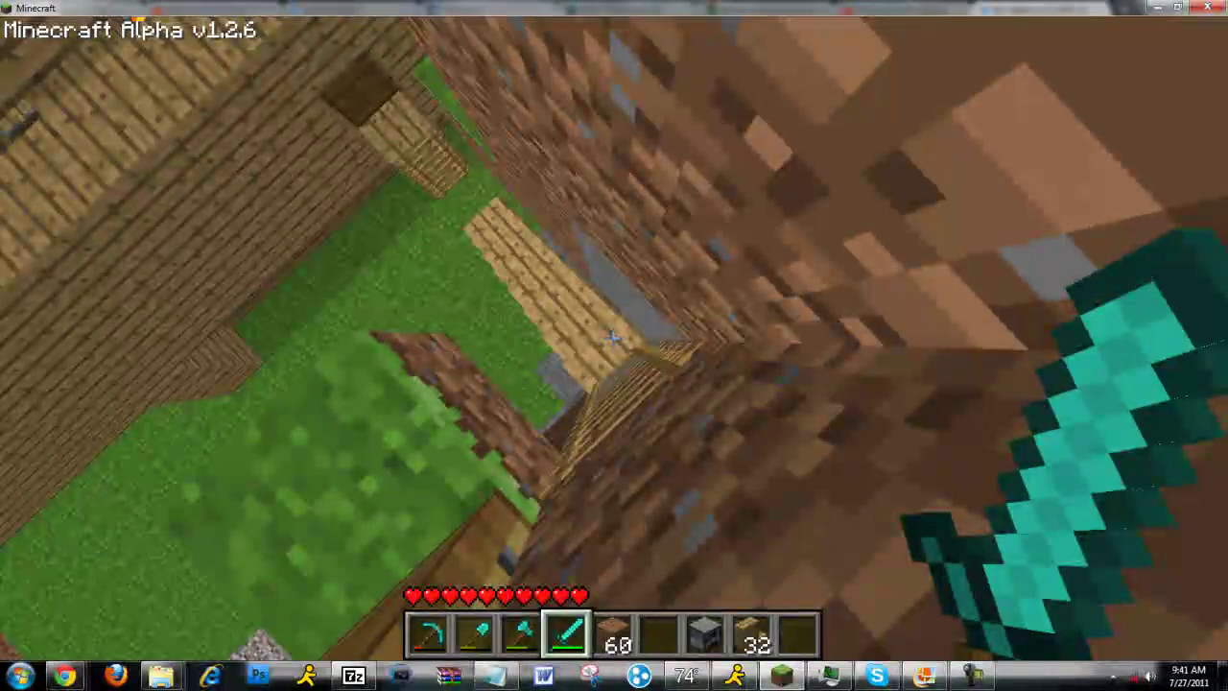